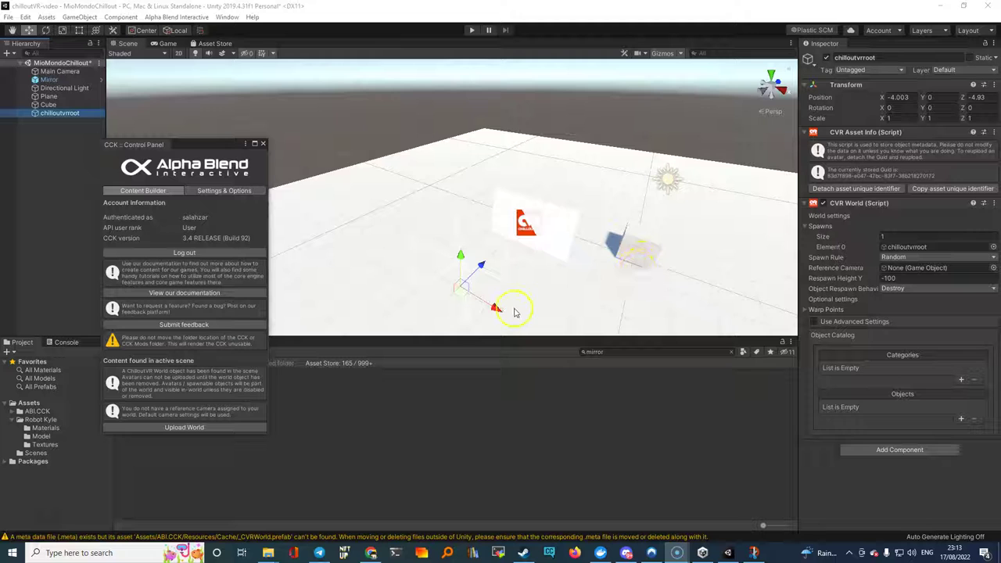
# Close the CCK control panel to clear the view of the scene and project assets.
pyautogui.click(538, 213)
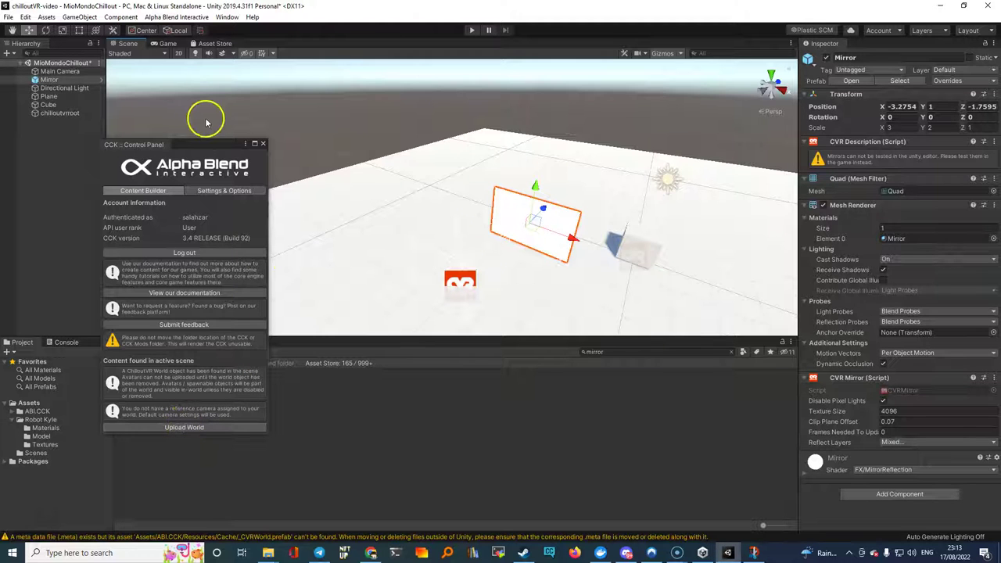
pyautogui.moveTo(210, 149); pyautogui.dragTo(200, 154)
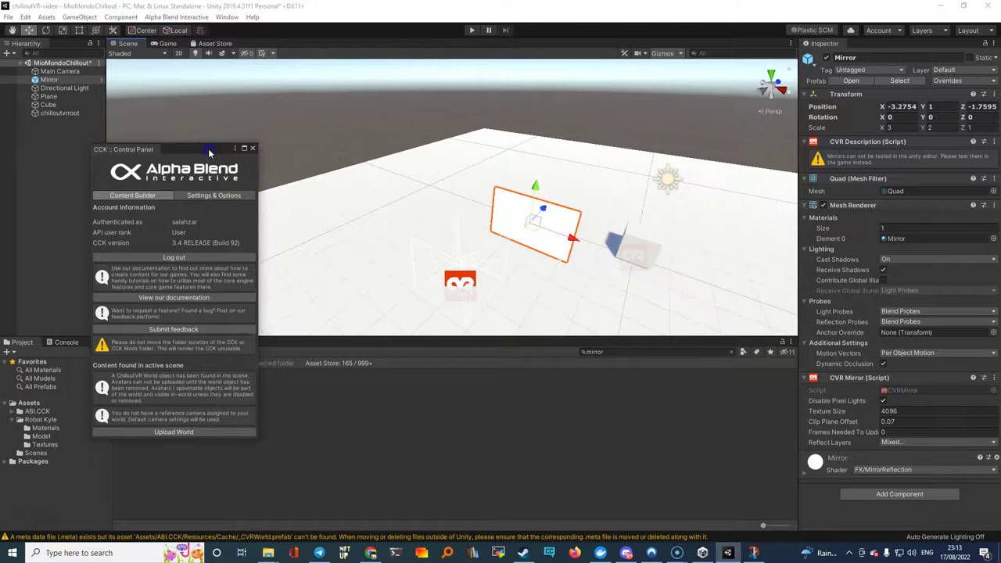
pyautogui.click(244, 149)
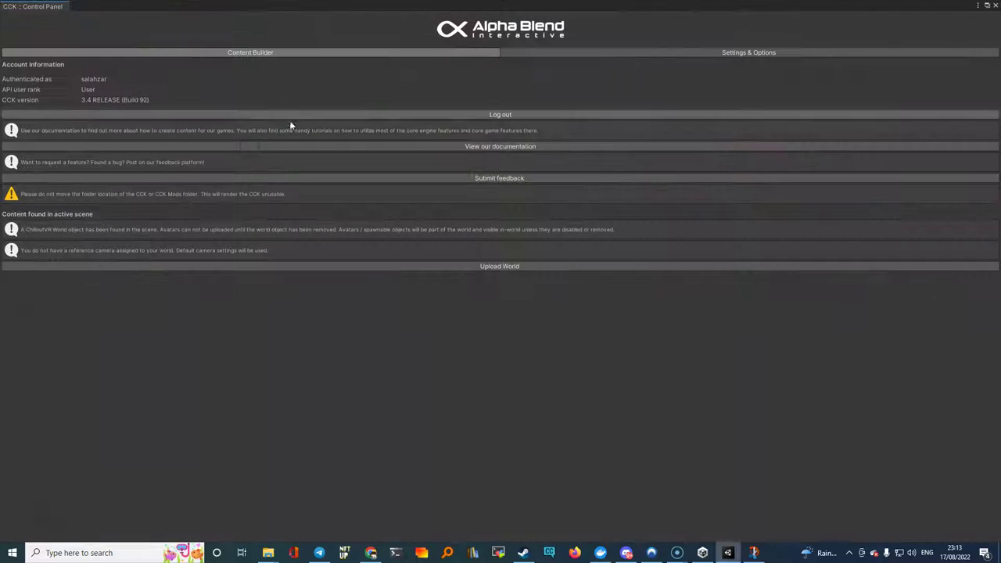
pyautogui.click(995, 6)
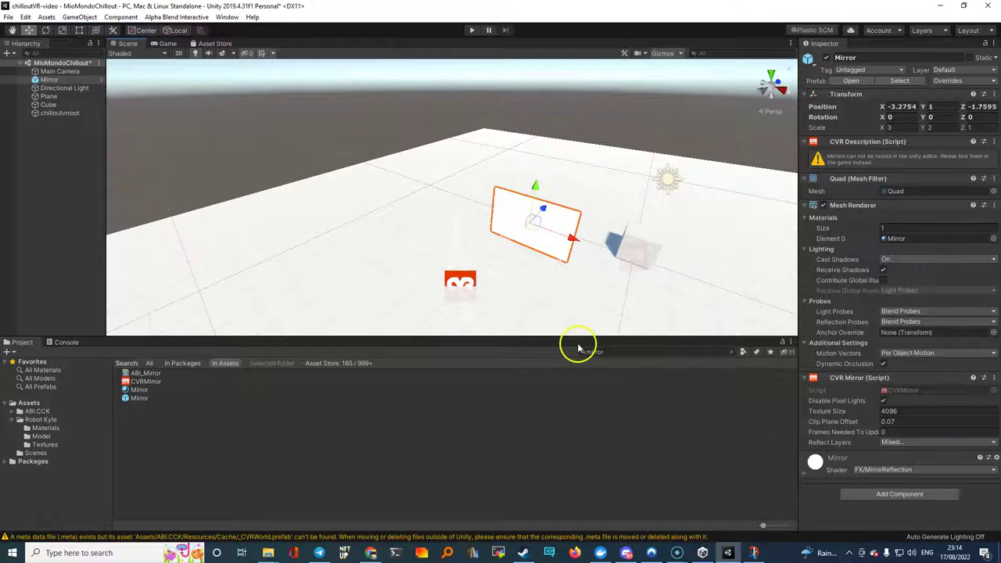
# Scale the mirror in the scene to about 9.84 along X and 4.87 along Y.
pyautogui.click(138, 399)
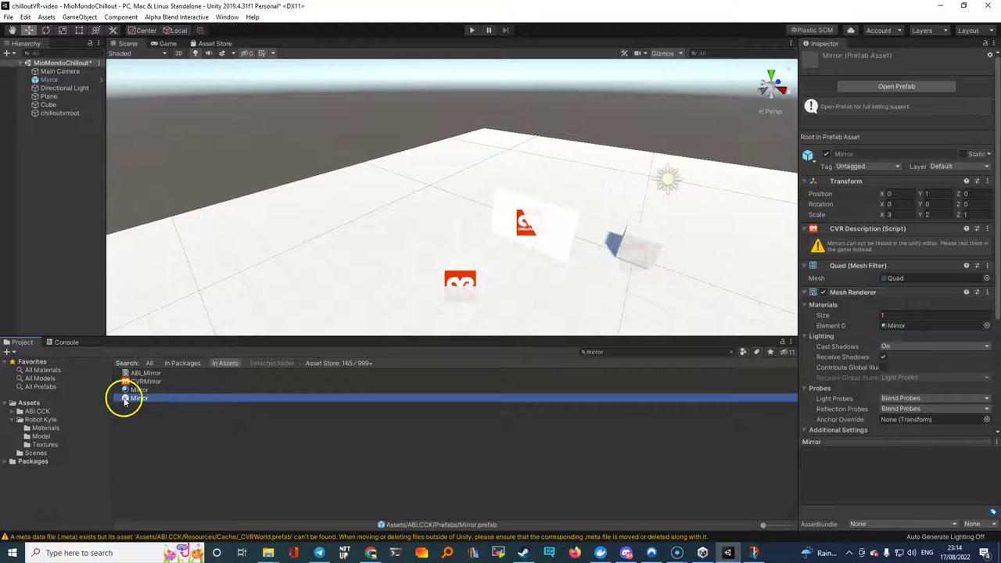
pyautogui.moveTo(524, 224); pyautogui.dragTo(567, 226)
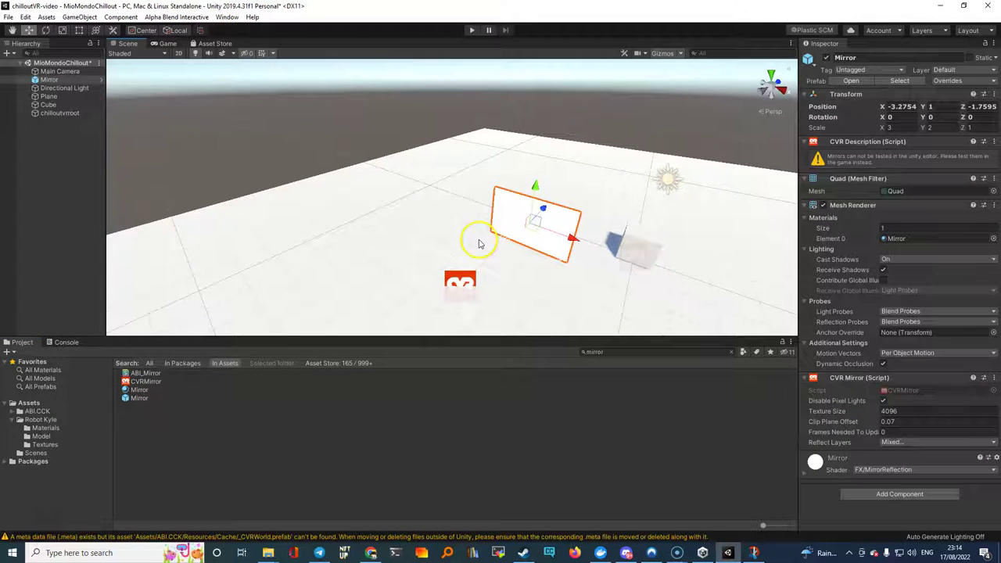
pyautogui.press('t')
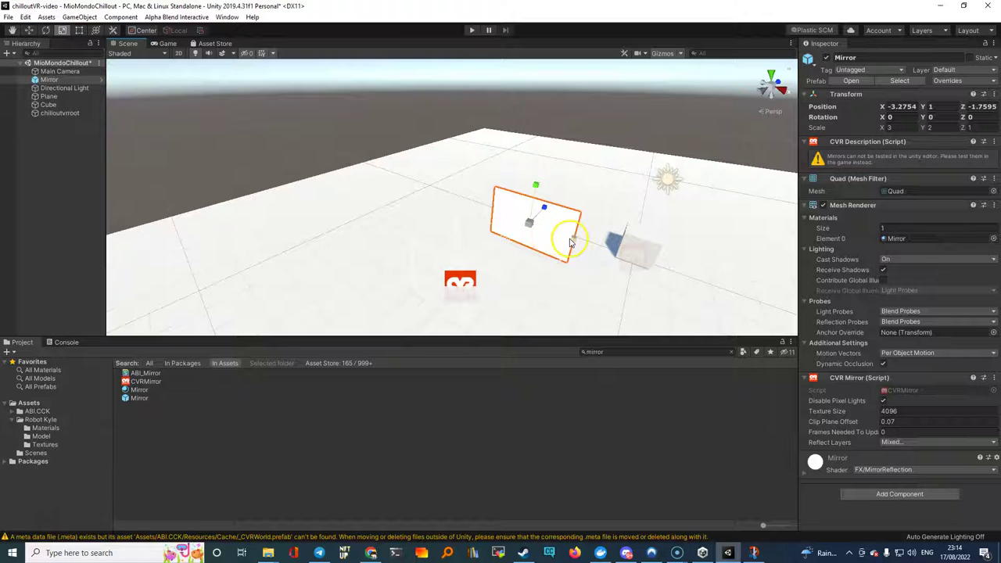
pyautogui.moveTo(572, 240); pyautogui.dragTo(719, 286)
pyautogui.press('r')
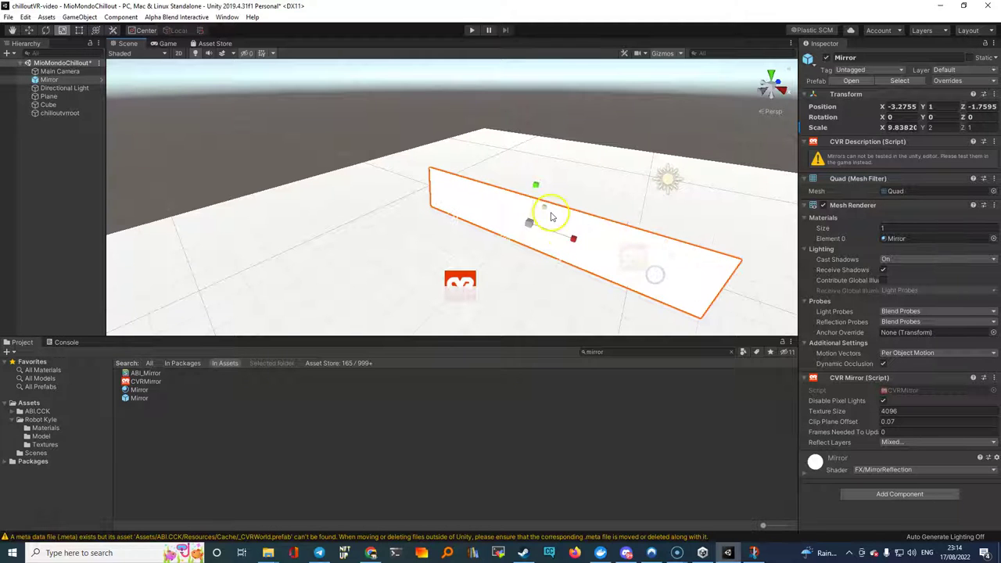
pyautogui.moveTo(536, 188); pyautogui.dragTo(539, 134)
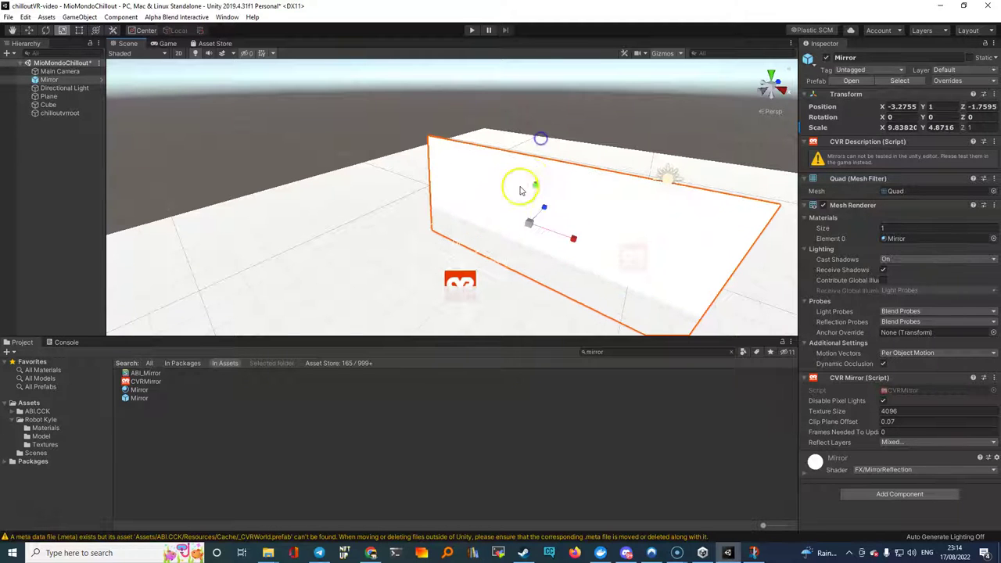
# Raise the enlarged mirror above the floor to a Y position of about 2.51.
pyautogui.press('w')
pyautogui.moveTo(532, 190); pyautogui.dragTo(538, 154)
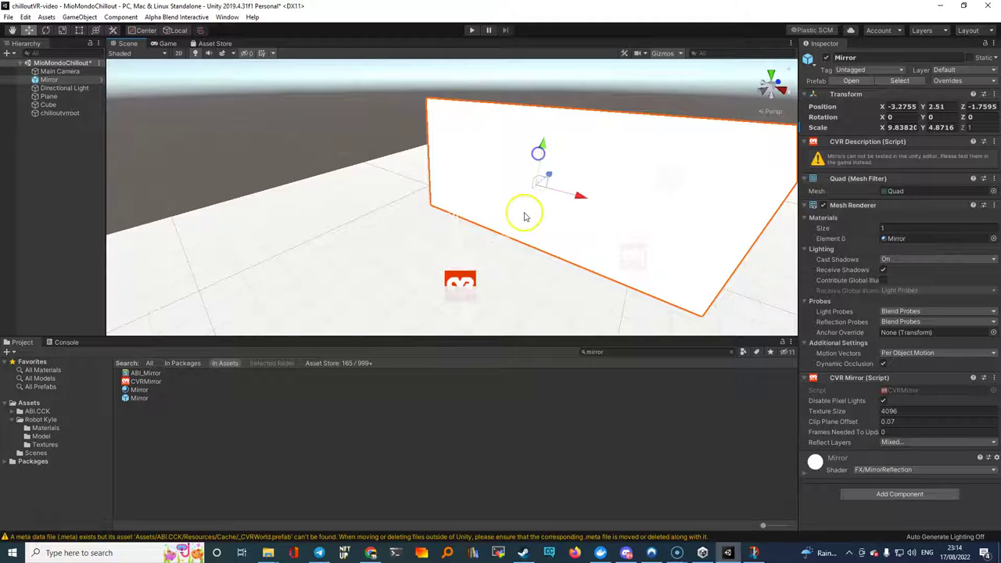
pyautogui.keyDown('alt'); pyautogui.moveTo(480, 298); pyautogui.dragTo(466, 243); pyautogui.keyUp('alt')
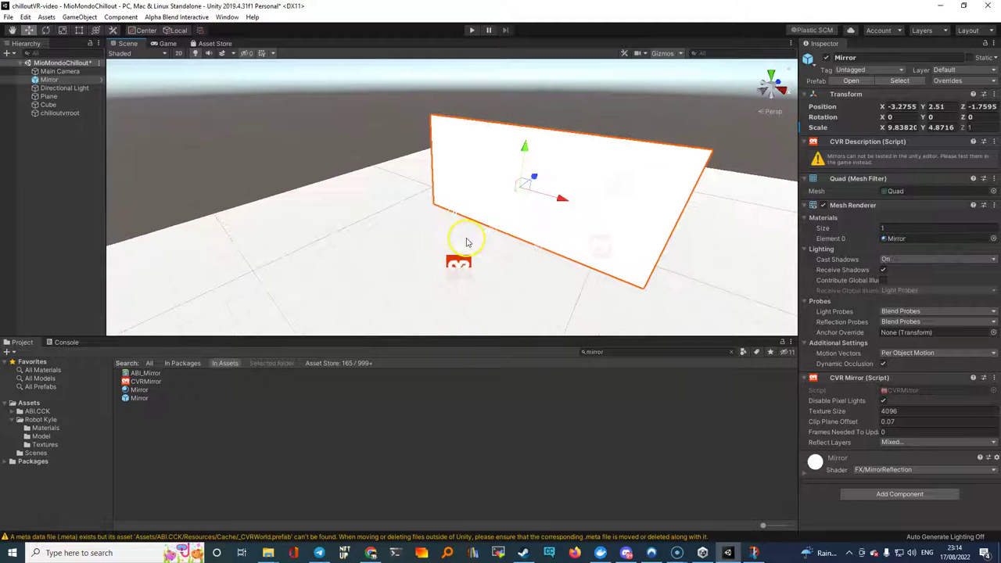
# Move the chilloutvrroot spawn object closer to the mirror, to a Z position of about -4.01.
pyautogui.click(56, 113)
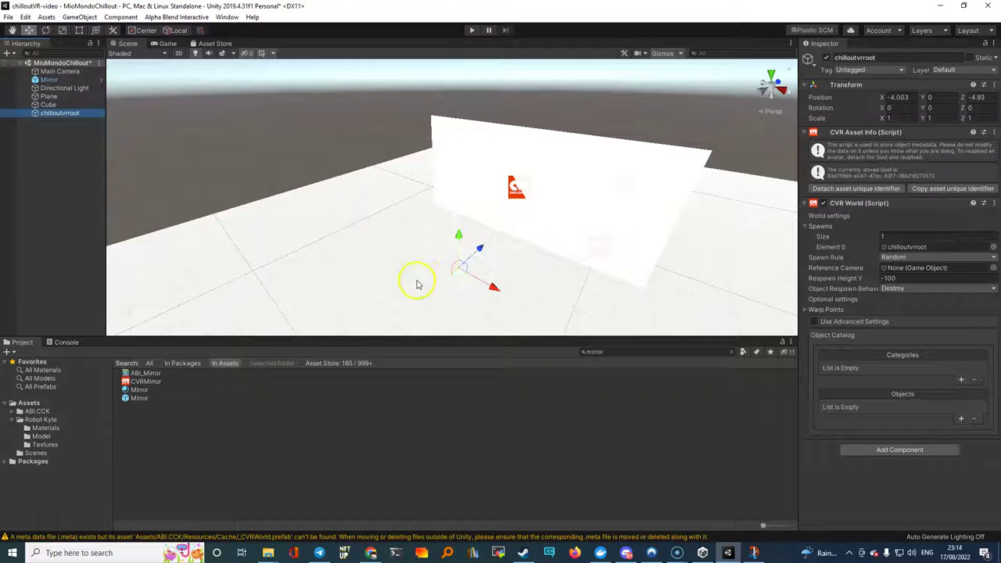
pyautogui.click(481, 252)
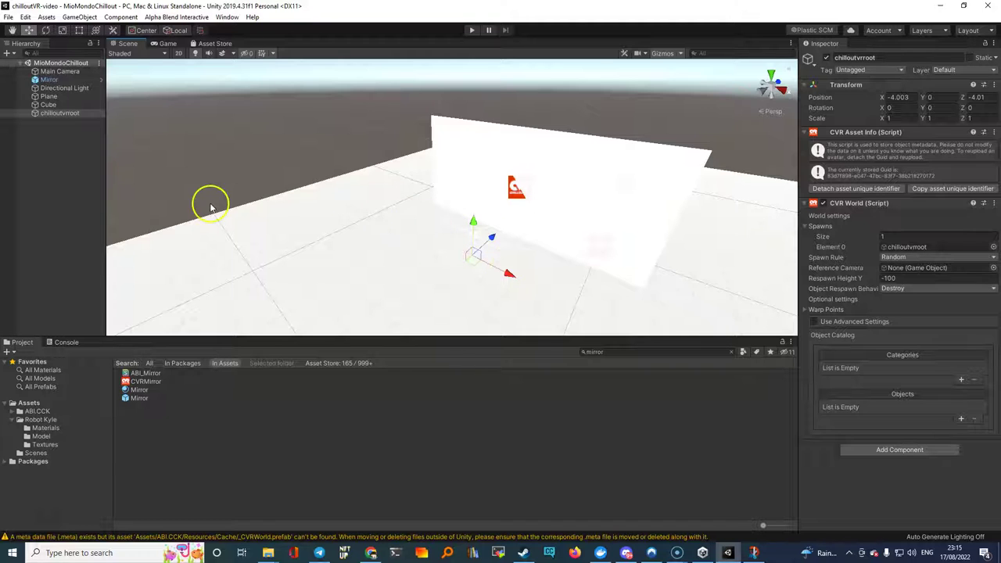
pyautogui.click(196, 18)
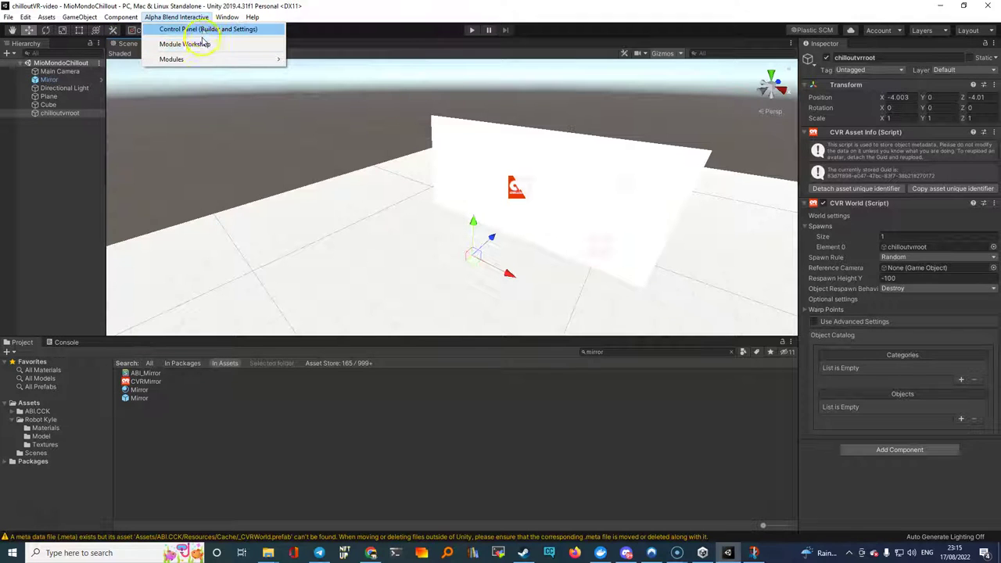
pyautogui.click(203, 31)
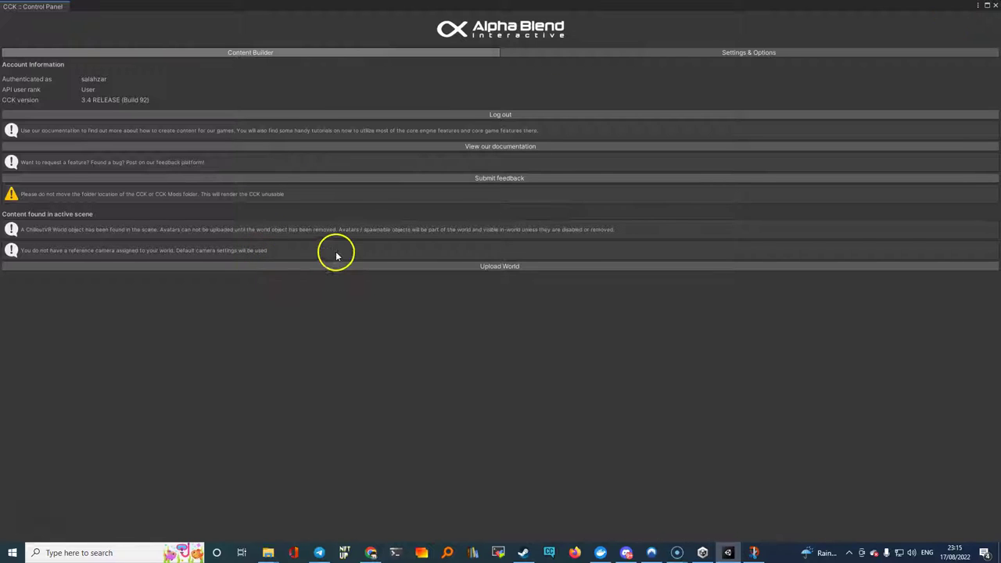
pyautogui.click(995, 6)
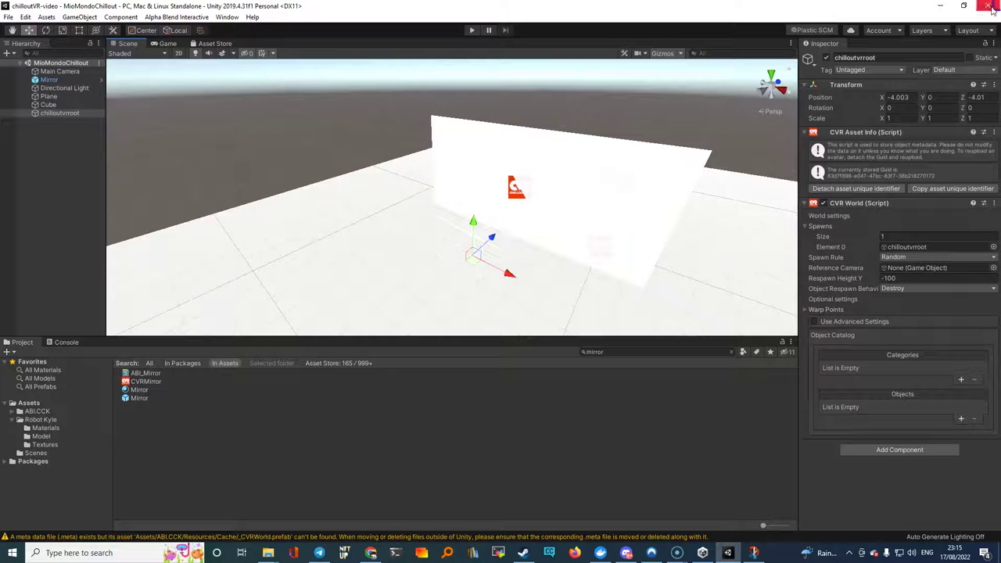
# Open the CCK control panel and start the world upload from its content builder.
pyautogui.click(177, 17)
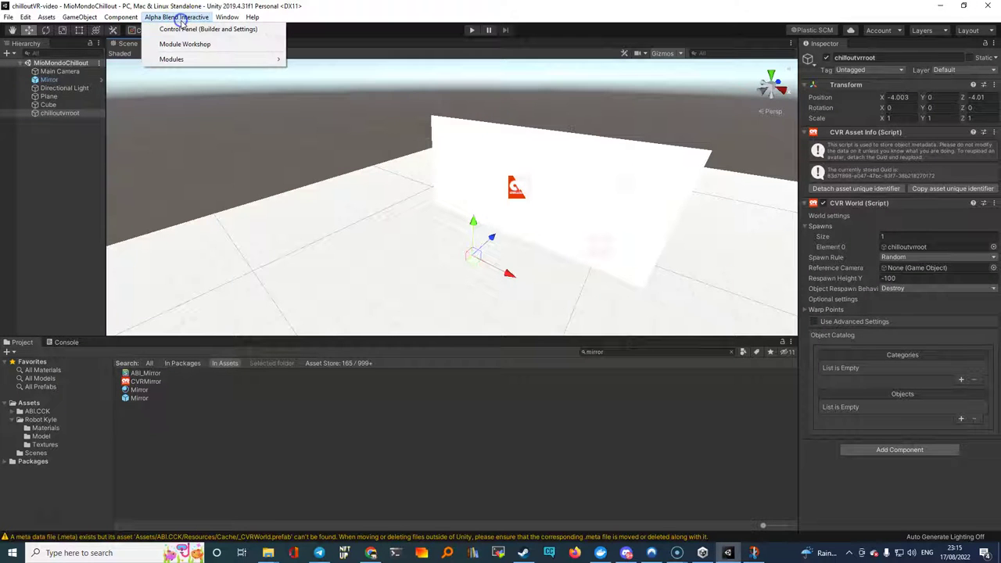
pyautogui.click(184, 31)
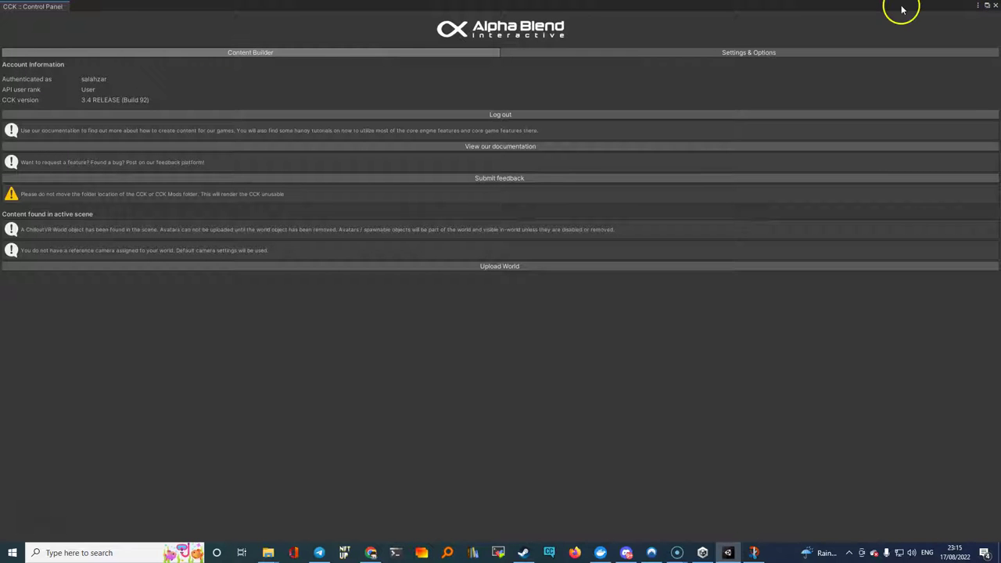
pyautogui.moveTo(902, 10); pyautogui.dragTo(896, 25)
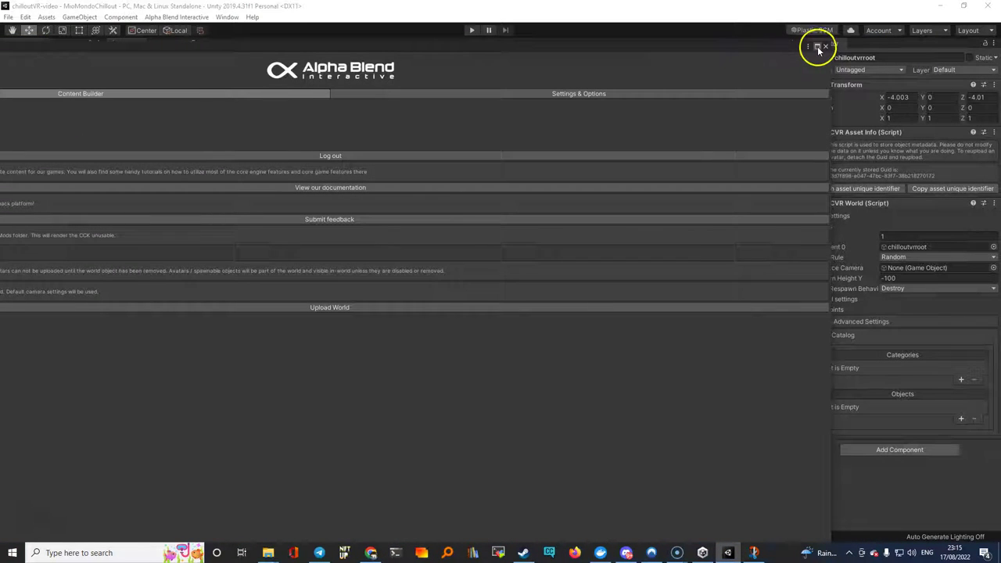
pyautogui.click(809, 47)
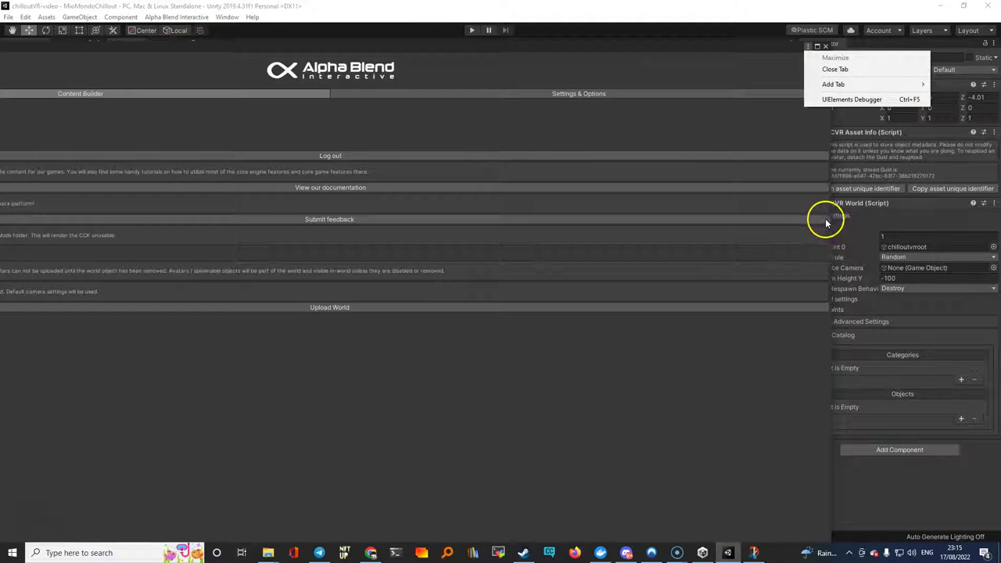
pyautogui.click(677, 48)
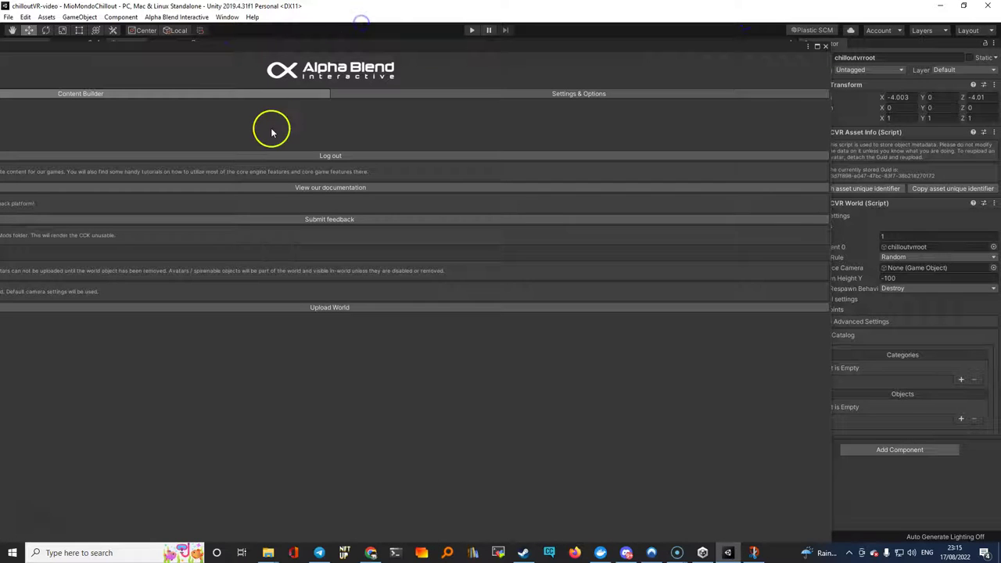
pyautogui.click(336, 308)
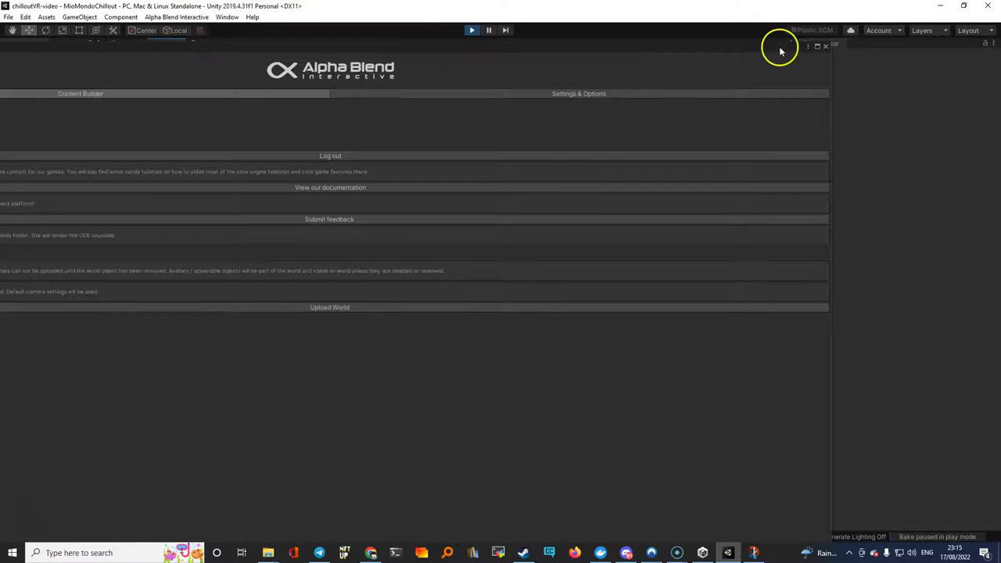
# Move the control panel off the upload form and pass its filter tags and details pages without selecting any tags.
pyautogui.click(817, 46)
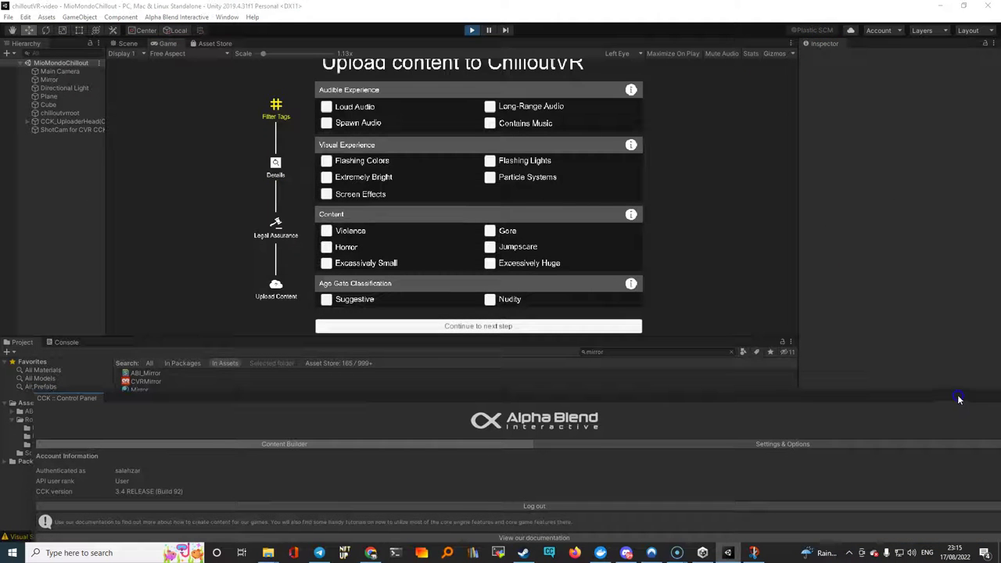
pyautogui.click(459, 328)
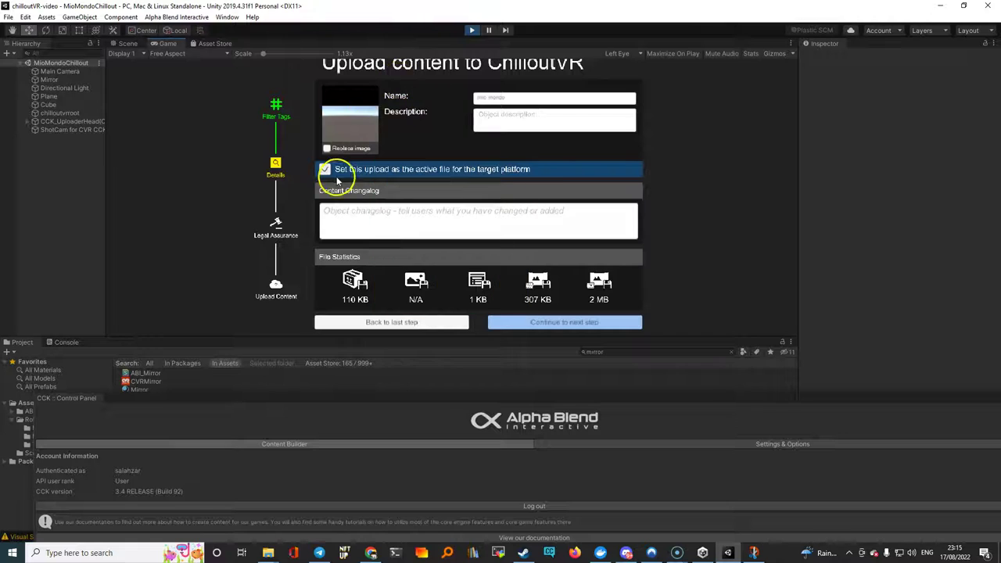
pyautogui.click(548, 324)
# Certify both the ownership and tagging legal assurances and start uploading the content.
pyautogui.click(328, 115)
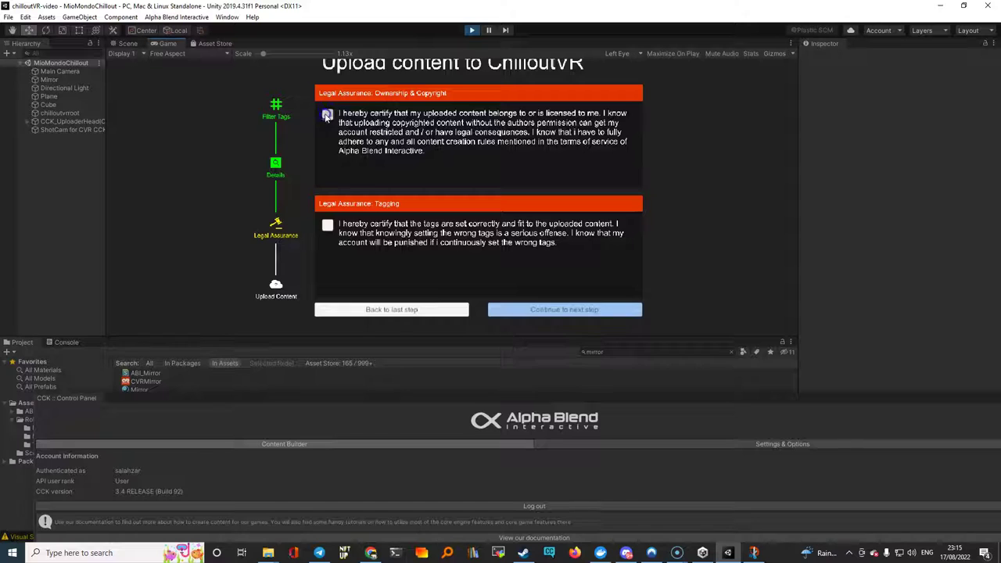
pyautogui.click(327, 226)
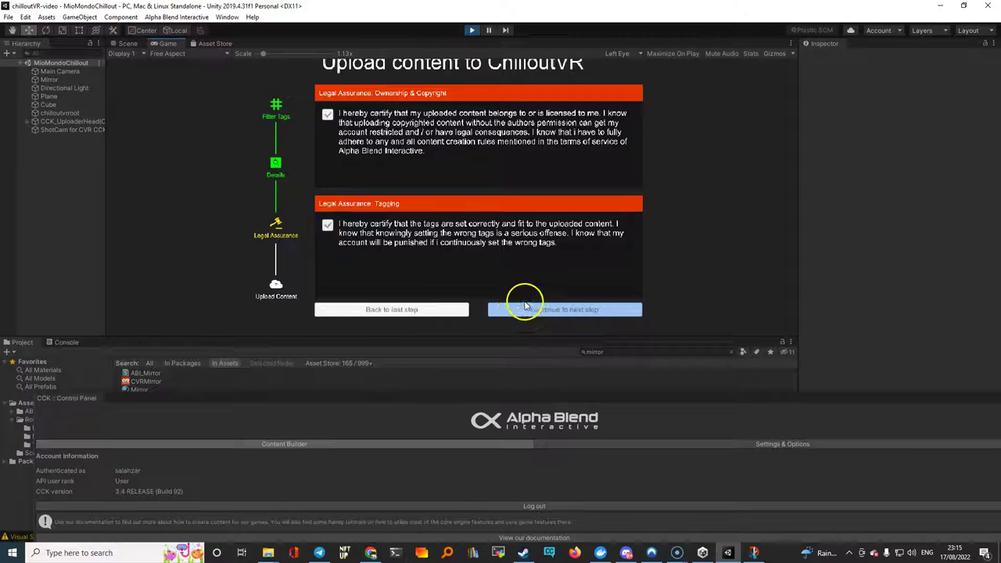
pyautogui.click(555, 310)
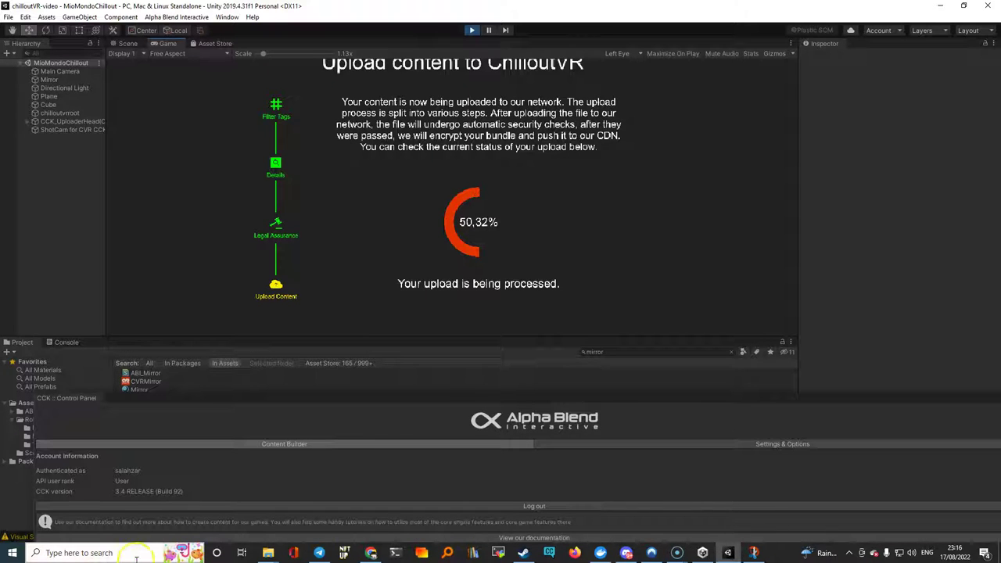
# Switch to Steam and launch ChilloutVR with the standard Play ChilloutVR option.
pyautogui.click(523, 553)
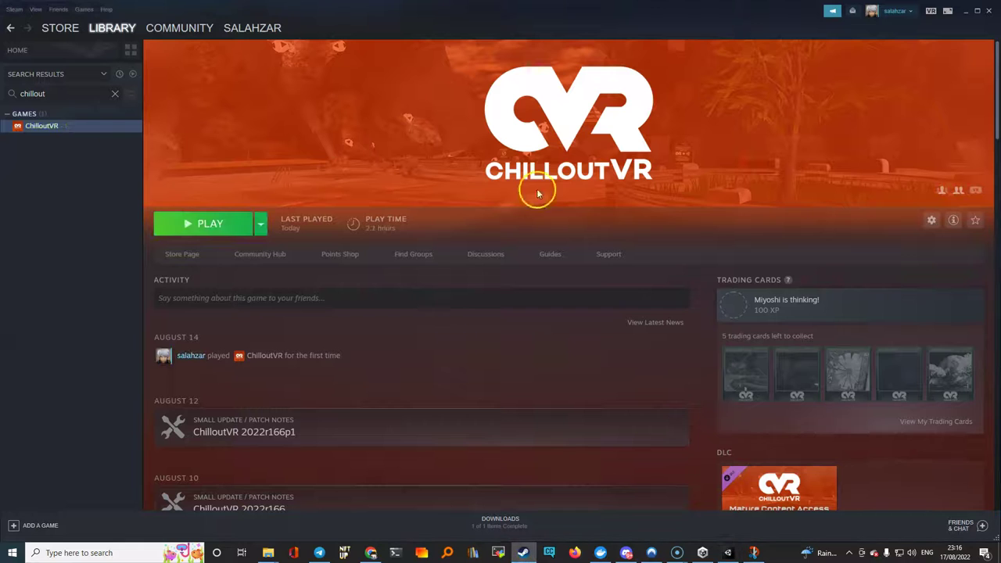
pyautogui.click(200, 224)
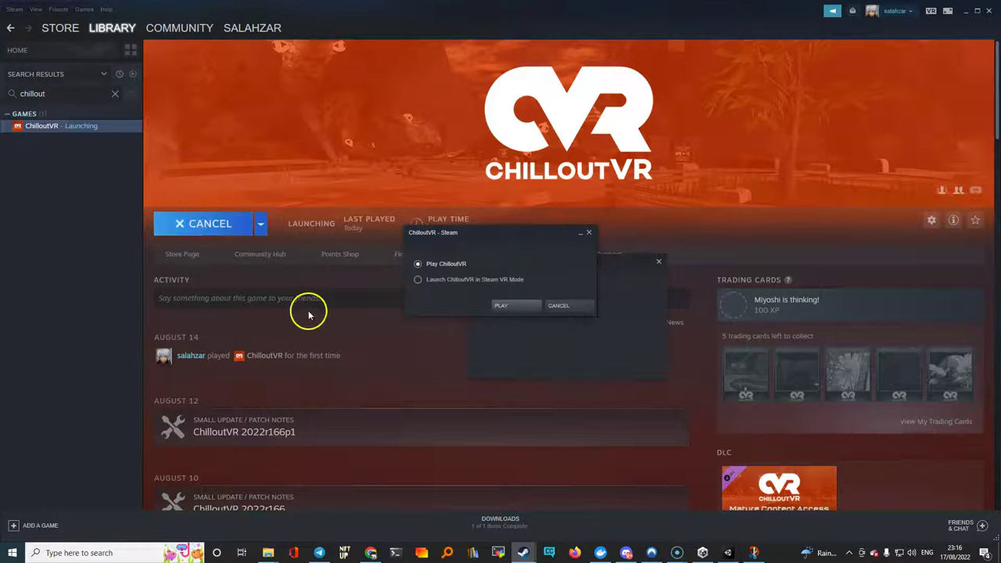
pyautogui.click(514, 305)
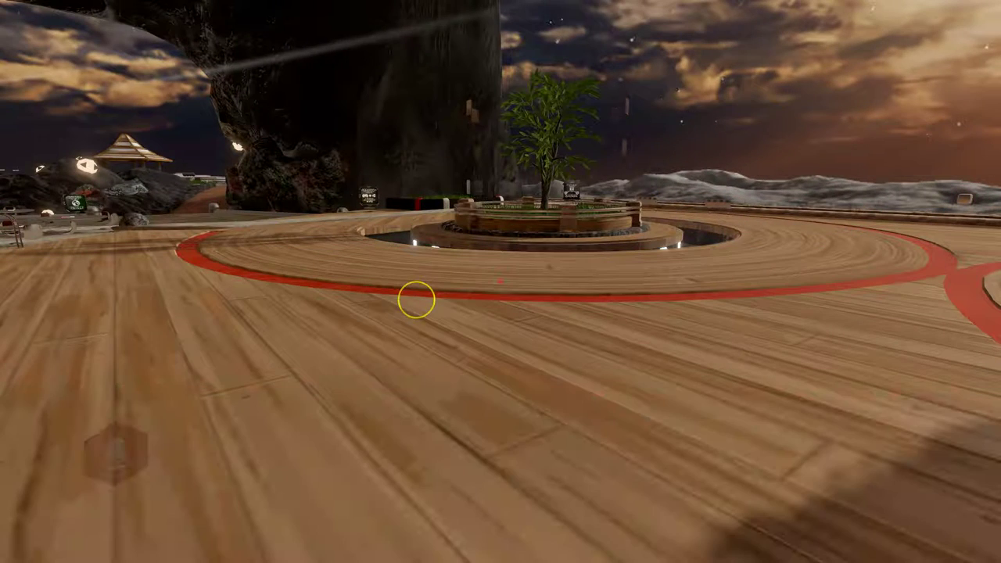
# Return to Unity and acknowledge the server's upload message.
pyautogui.hotkey('alt', 'Tab')
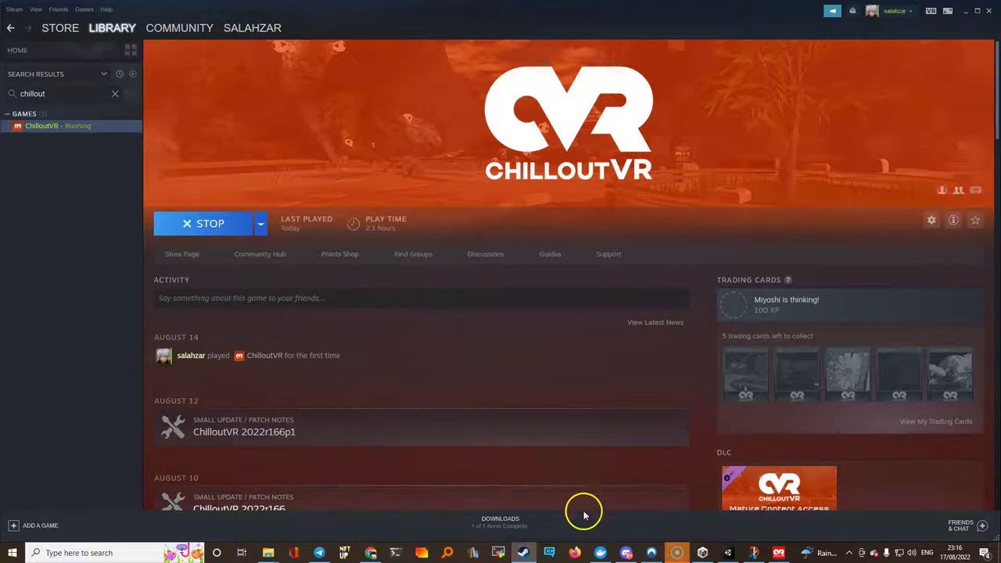
pyautogui.click(727, 553)
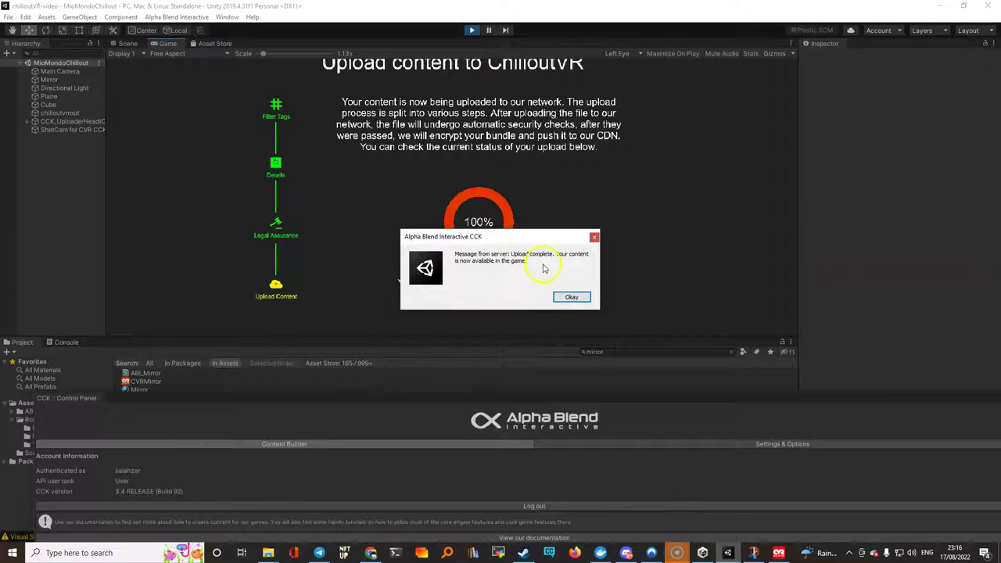
pyautogui.click(570, 297)
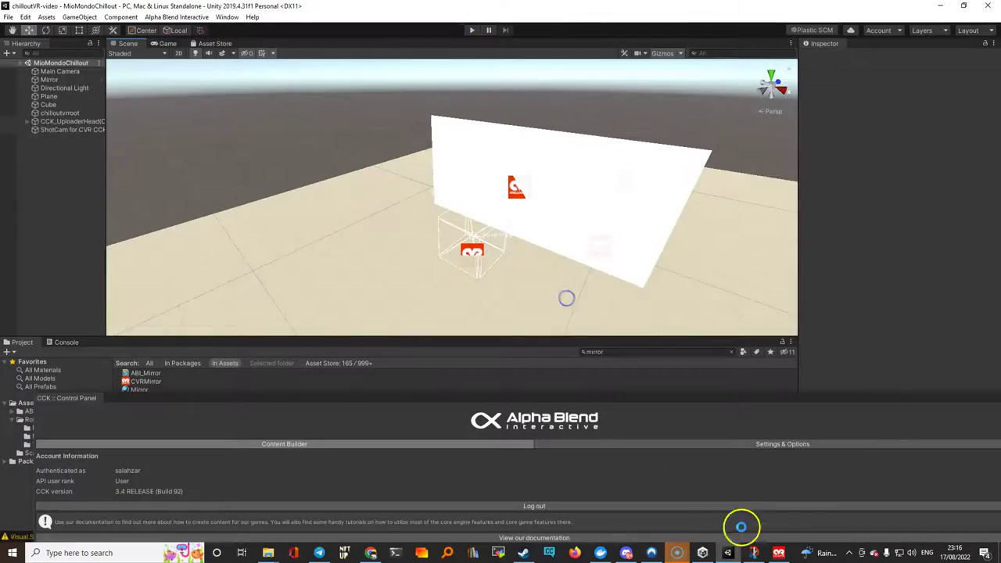
# Switch to the running ChilloutVR game and open its main menu.
pyautogui.click(778, 551)
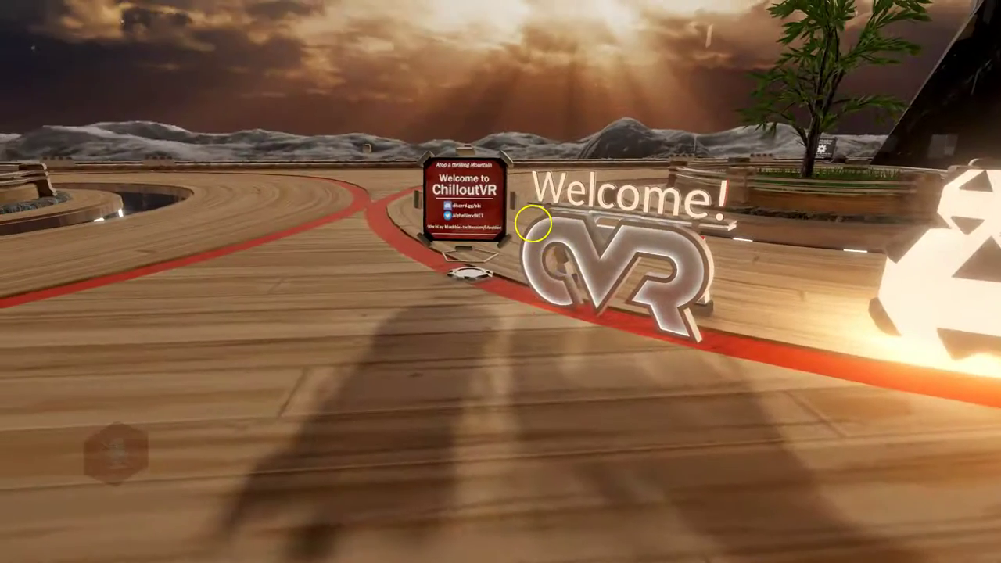
pyautogui.press('Tab')
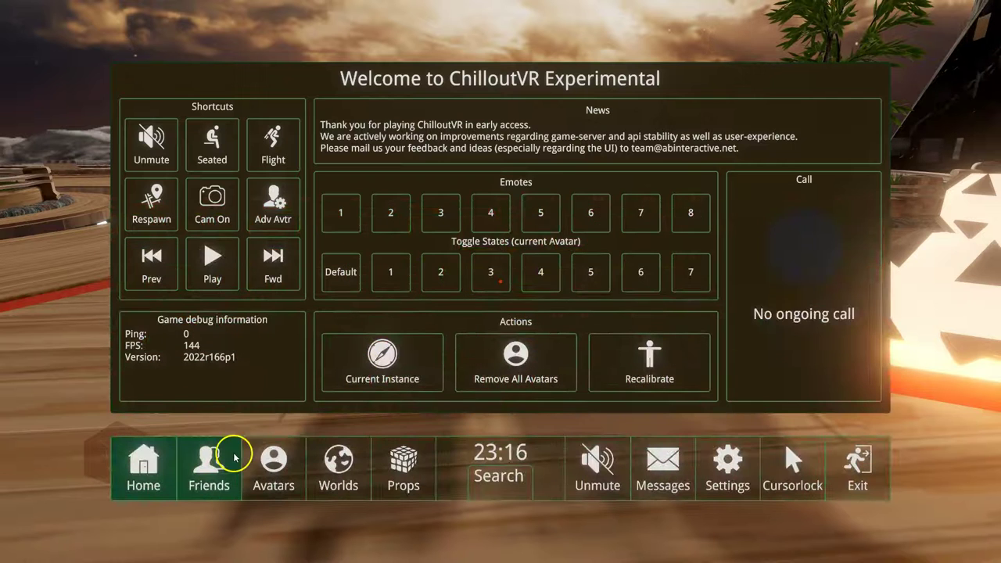
# Open the details of the "mio mondo" world listed among My Worlds.
pyautogui.click(338, 458)
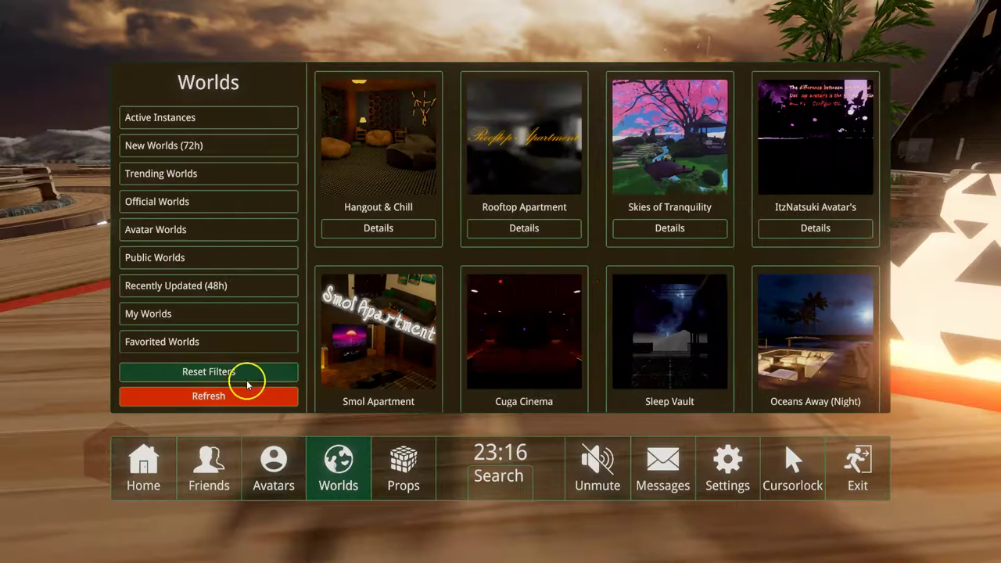
pyautogui.click(165, 315)
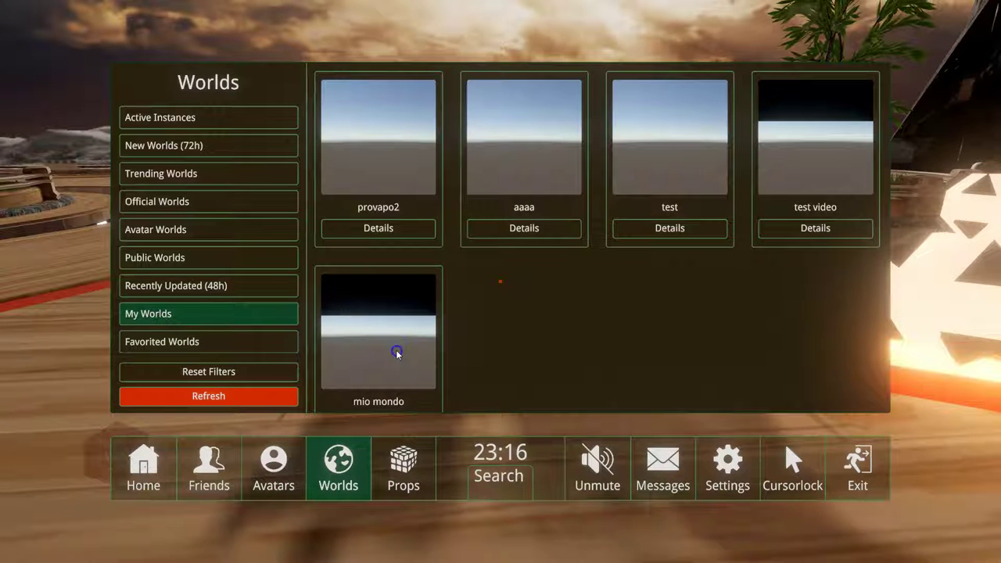
pyautogui.scroll(-1, 383, 353)
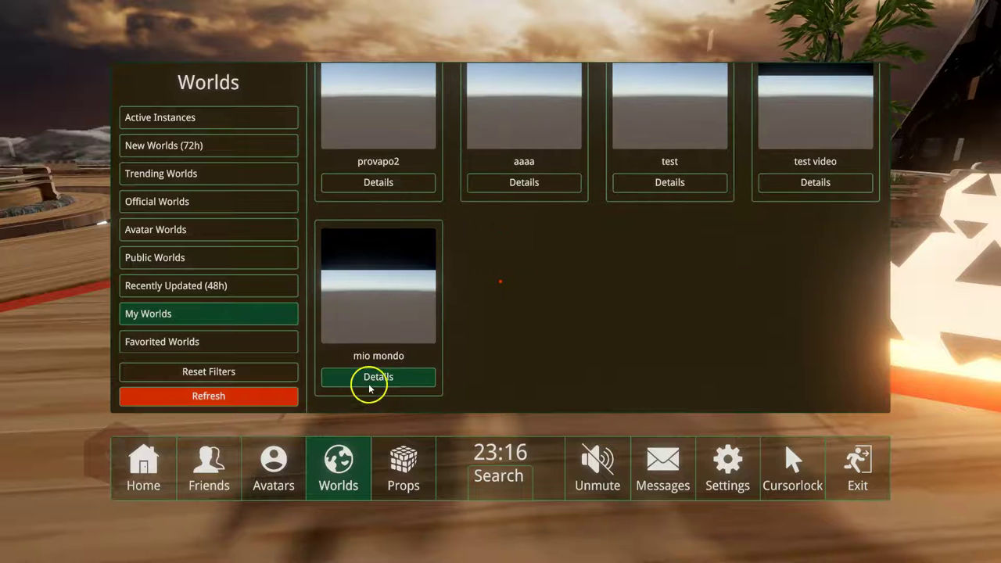
pyautogui.click(368, 384)
# Create a "mio mondo" instance of type Owner must invite in the US region and join it.
pyautogui.click(154, 356)
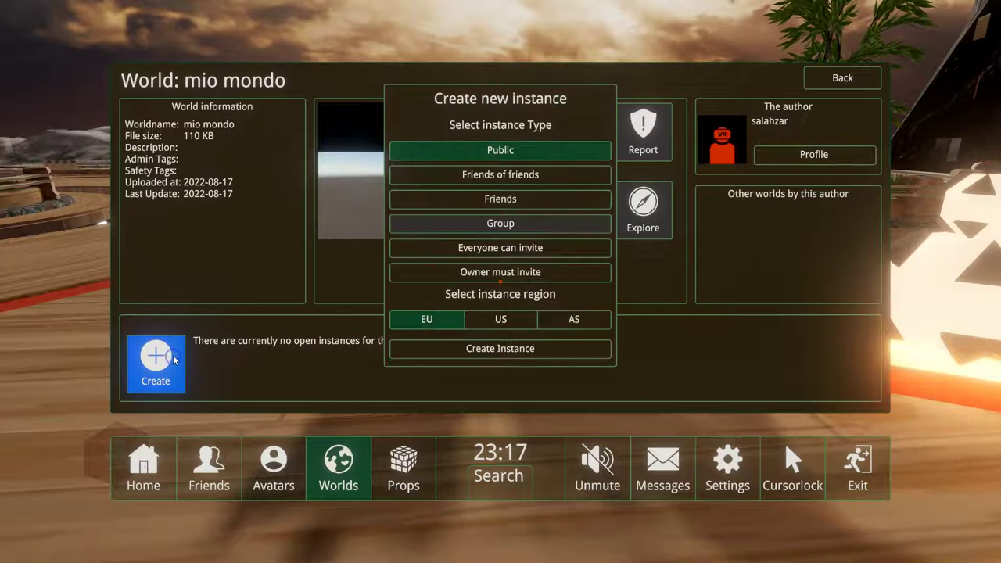
pyautogui.click(524, 323)
pyautogui.click(469, 273)
pyautogui.click(488, 348)
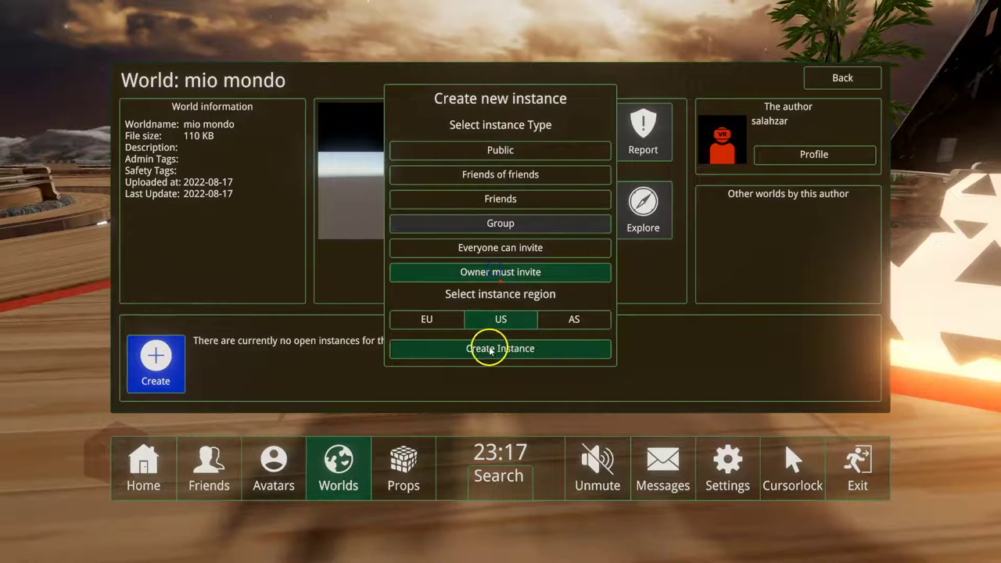
pyautogui.click(262, 370)
pyautogui.click(325, 363)
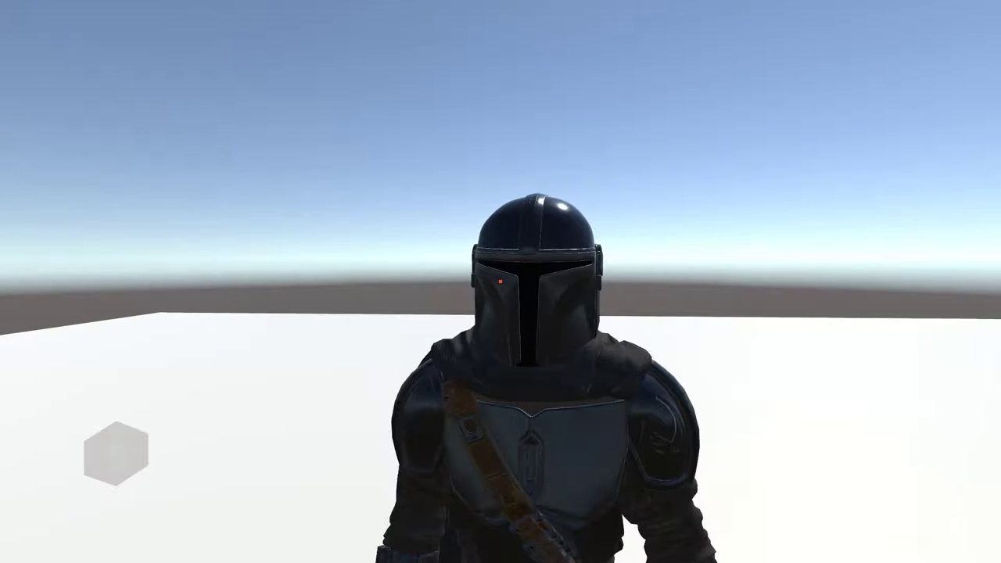
# Switch back to Unity, narrow the CCK Control Panel window and move it aside so the scene and project assets are uncovered.
pyautogui.press('Escape')
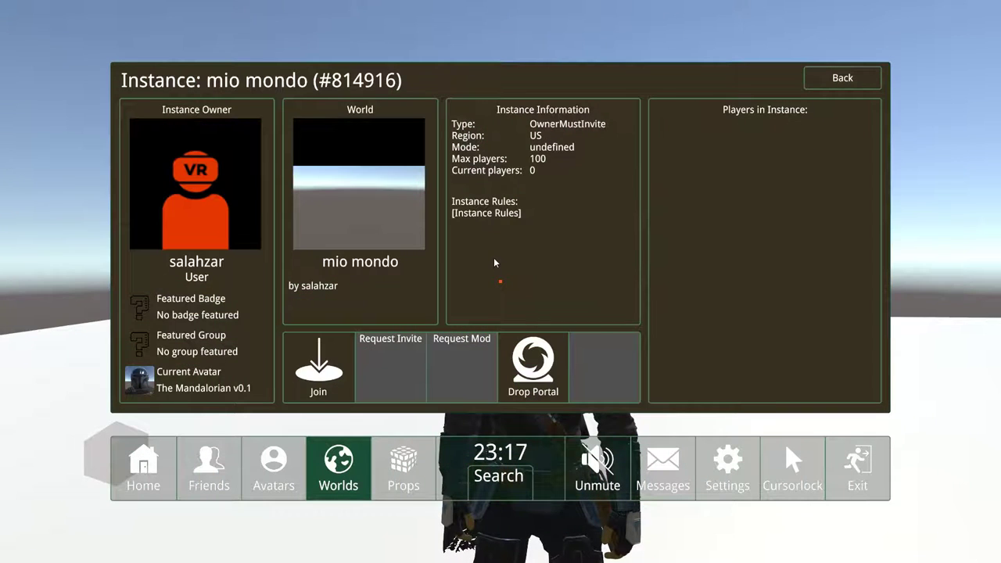
pyautogui.hotkey('alt', 'Tab')
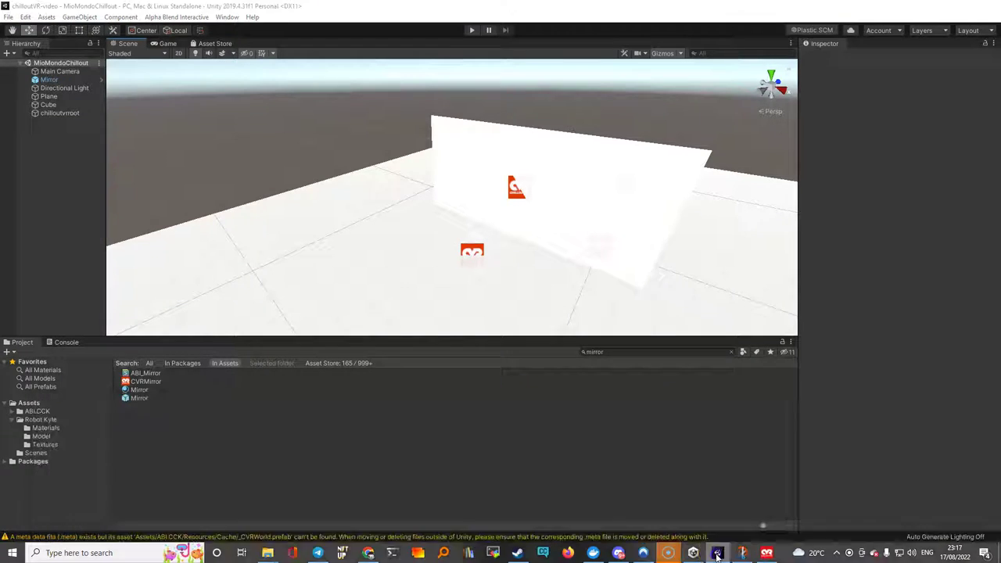
pyautogui.click(717, 554)
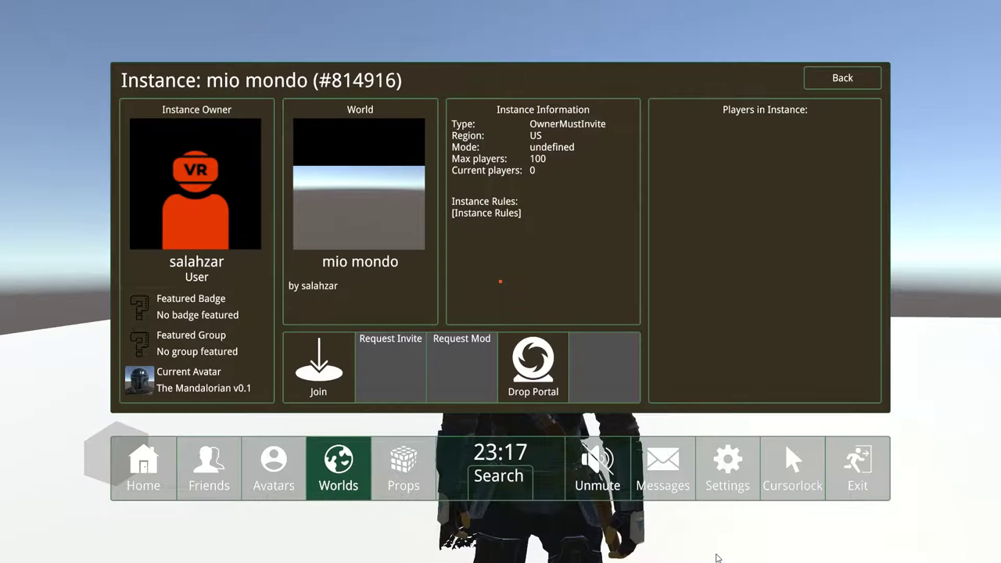
pyautogui.hotkey('alt', 'Tab')
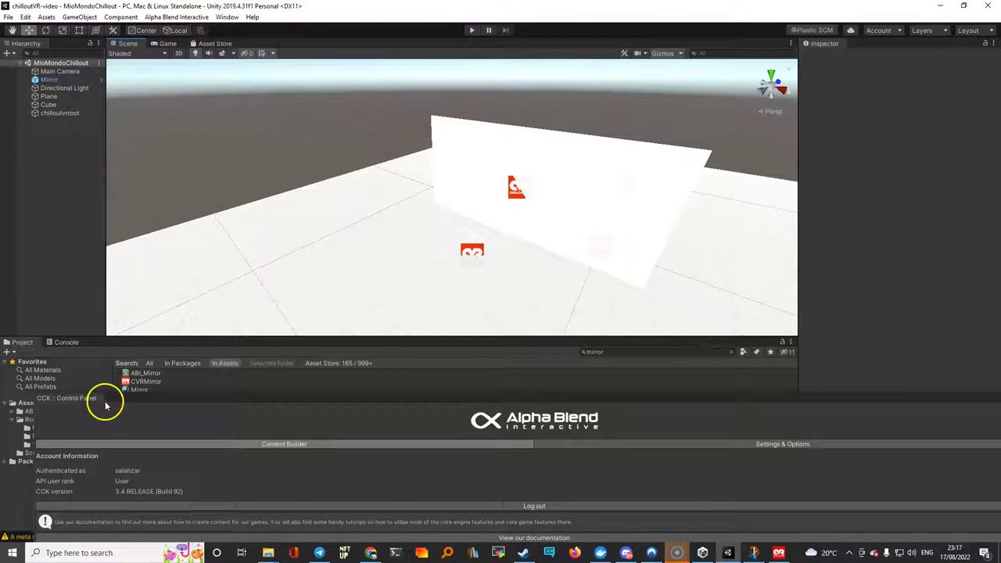
pyautogui.moveTo(125, 403); pyautogui.dragTo(503, 98)
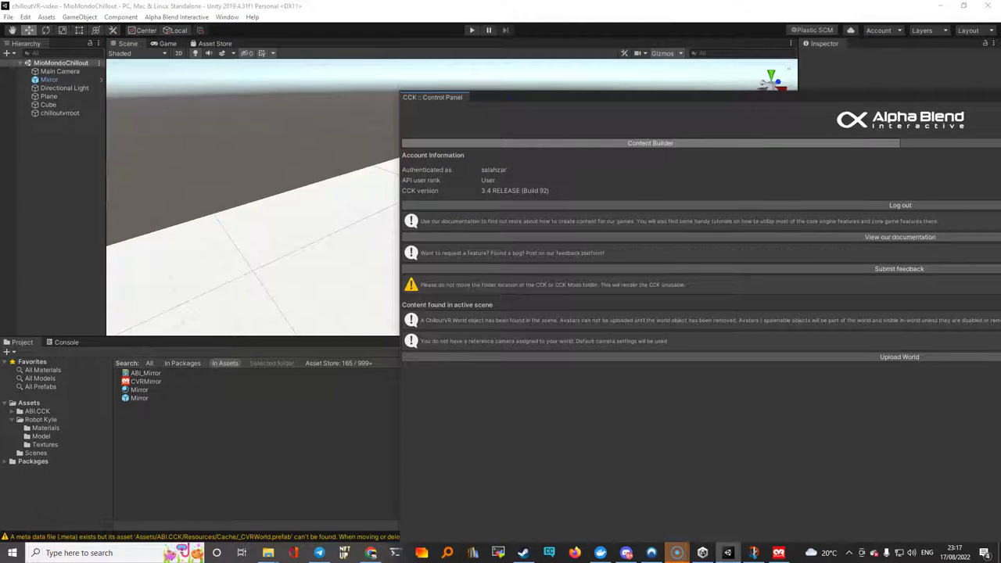
pyautogui.moveTo(997, 225); pyautogui.dragTo(638, 243)
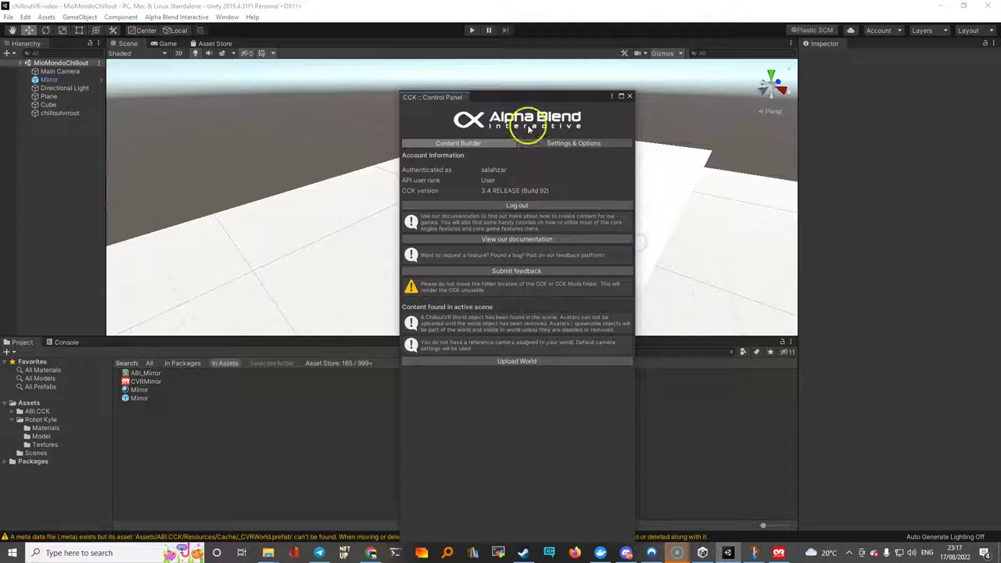
pyautogui.moveTo(543, 92); pyautogui.dragTo(755, 165)
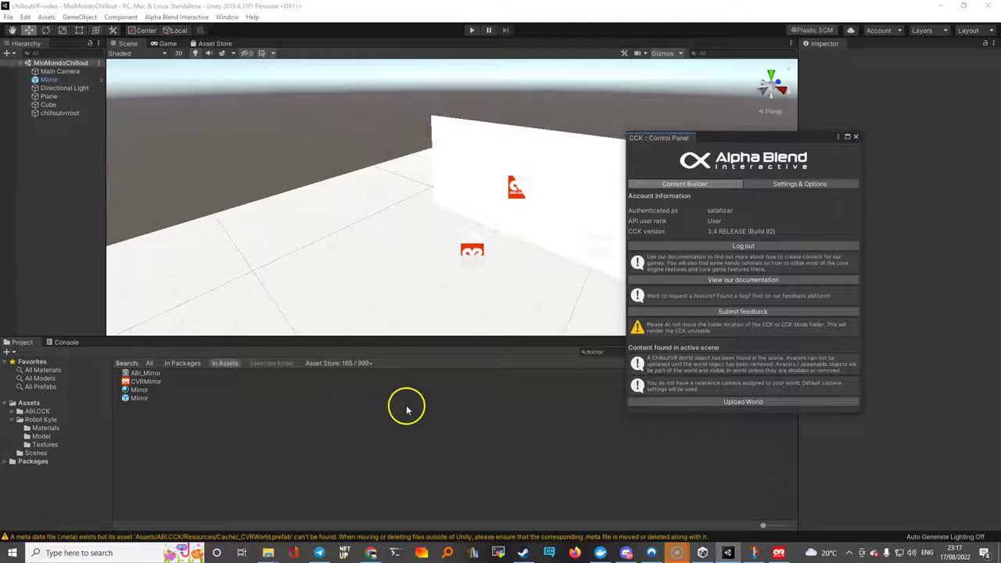
pyautogui.moveTo(744, 138); pyautogui.dragTo(929, 135)
# Clear the project asset search and open the Avatar scene from the Scenes folder.
pyautogui.click(731, 352)
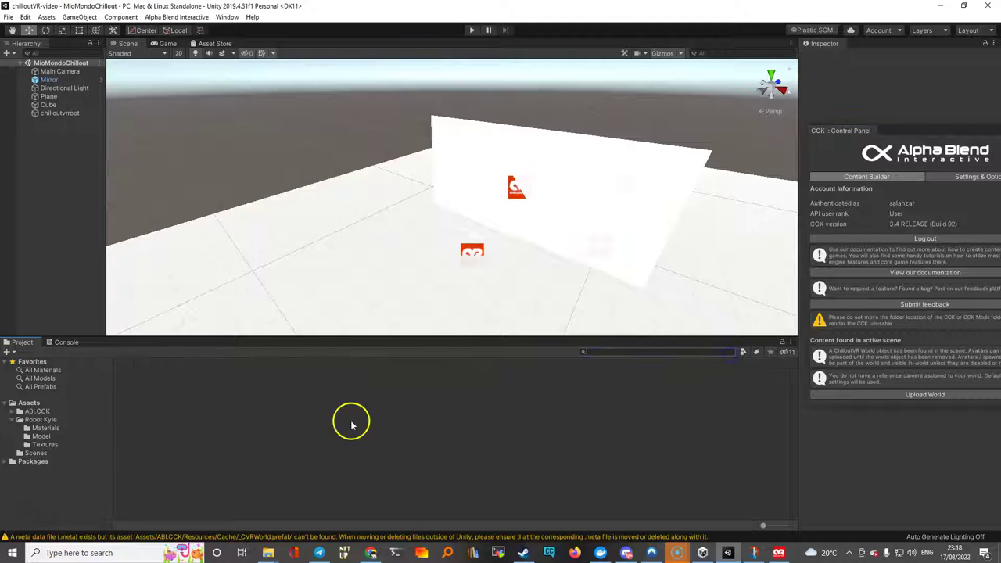
pyautogui.click(25, 402)
pyautogui.click(31, 454)
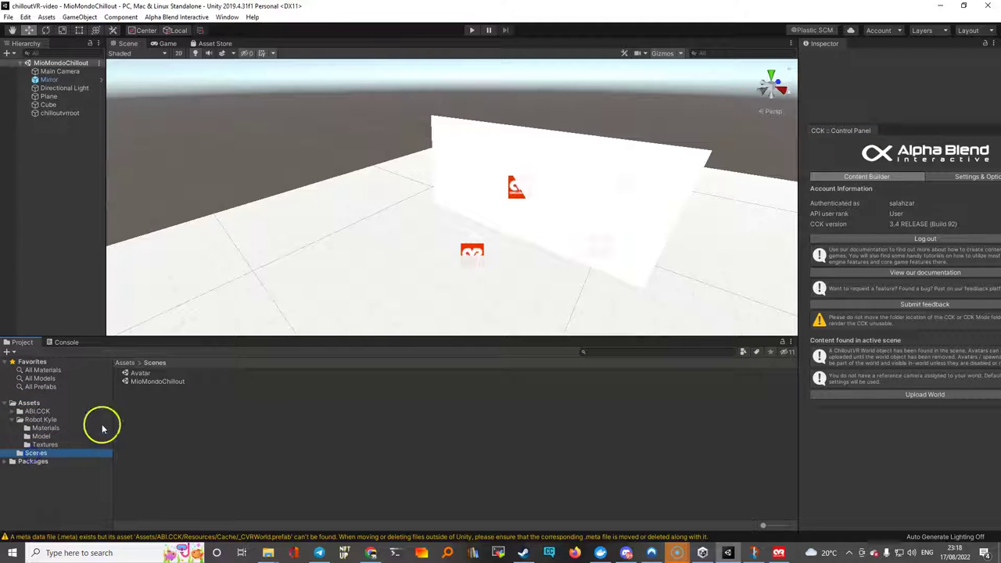
pyautogui.doubleClick(145, 374)
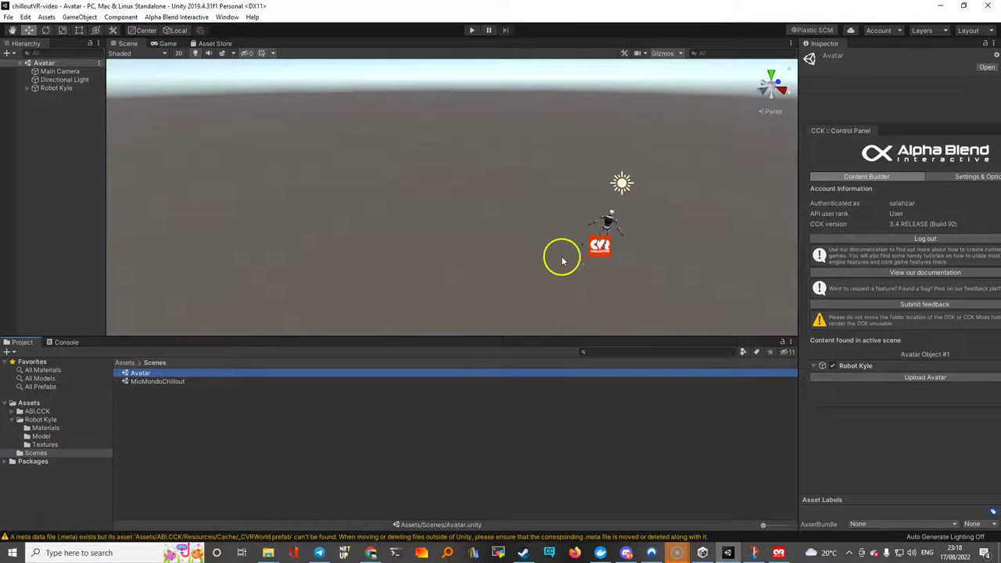
# Delete the Robot Kyle object from the Avatar scene and the Robot Kyle folder from the project assets.
pyautogui.click(607, 227)
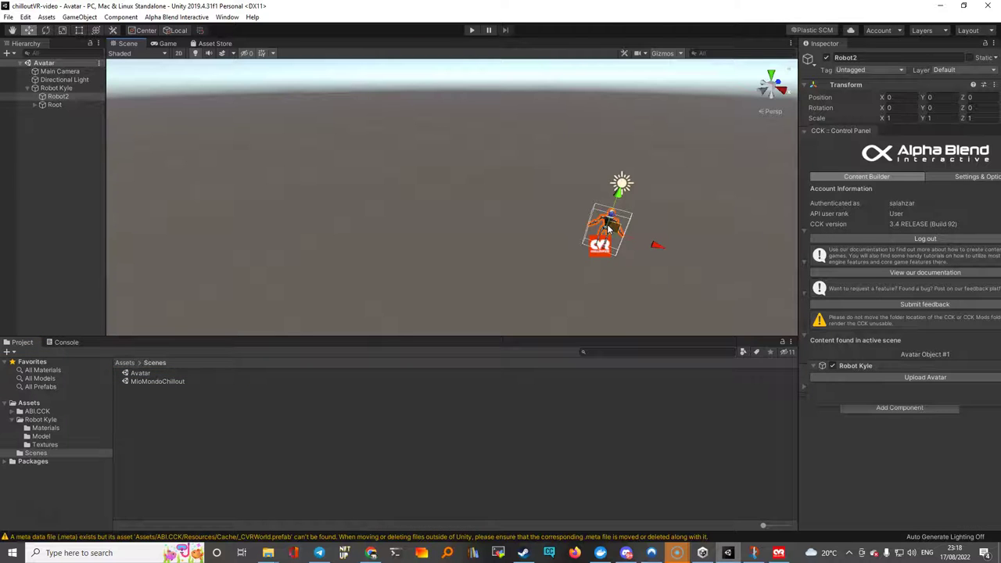
pyautogui.click(47, 89)
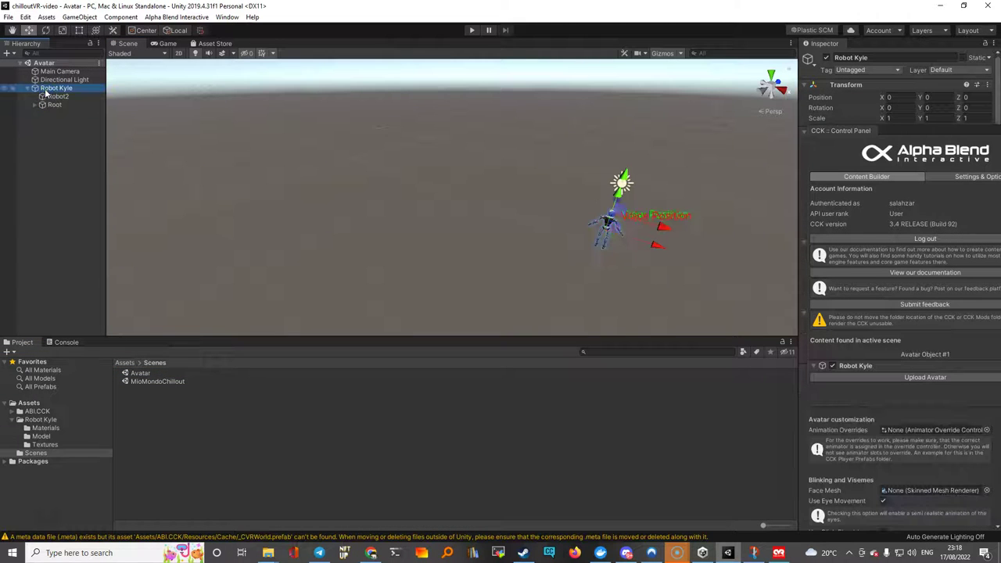
pyautogui.press('Delete')
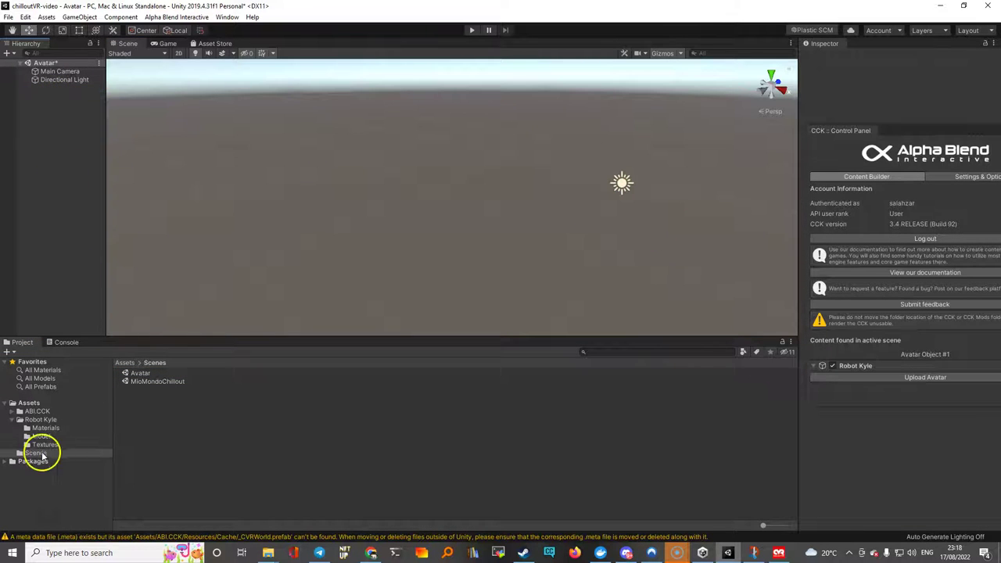
pyautogui.click(36, 420)
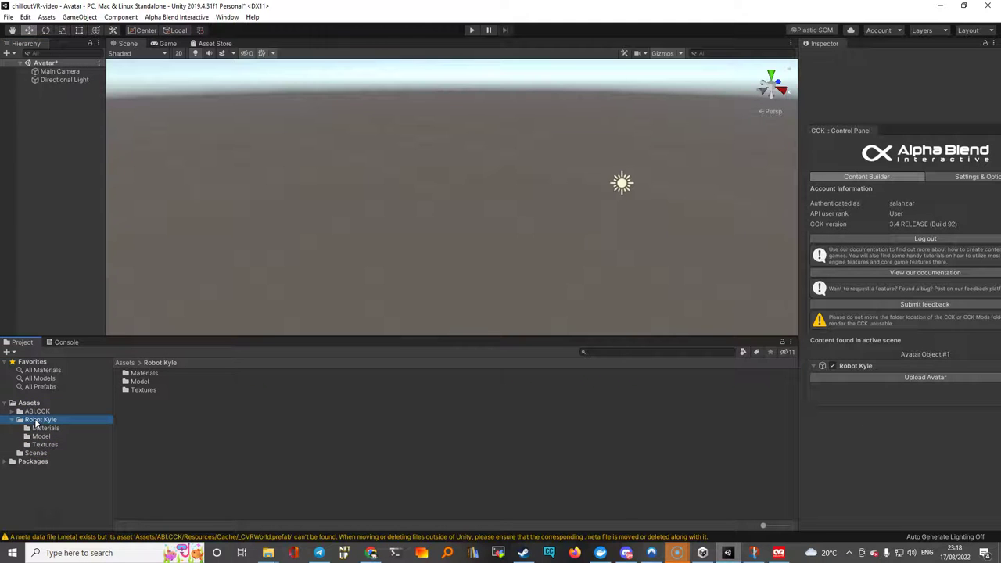
pyautogui.press('Delete')
pyautogui.click(526, 297)
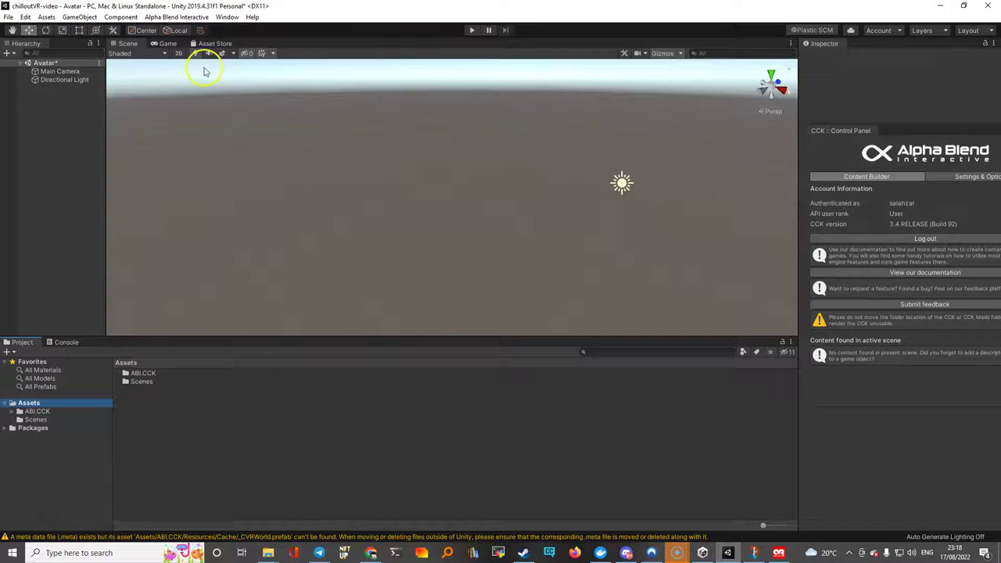
# Import the full Space Robot Kyle package from the Asset Store into the project.
pyautogui.click(219, 44)
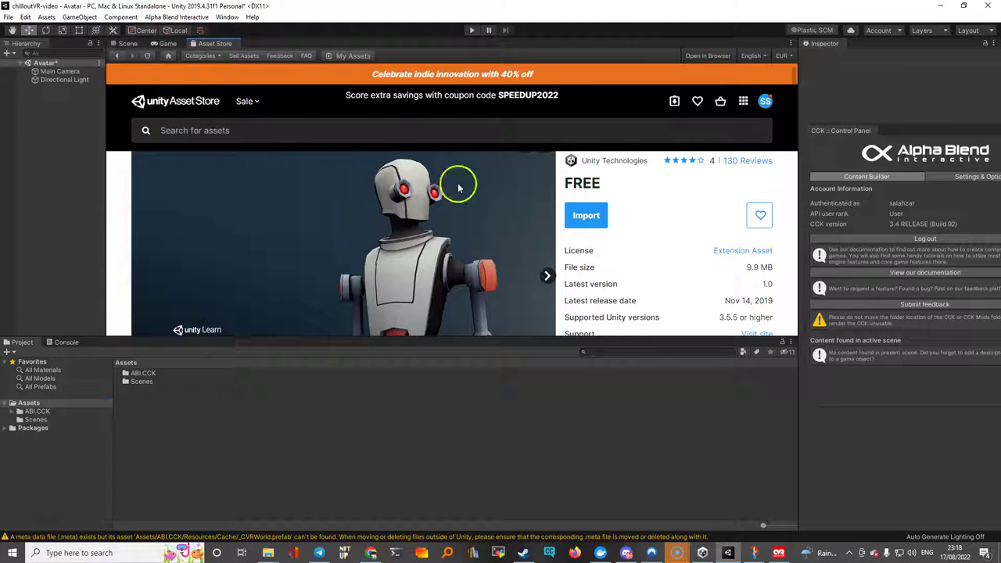
pyautogui.click(585, 216)
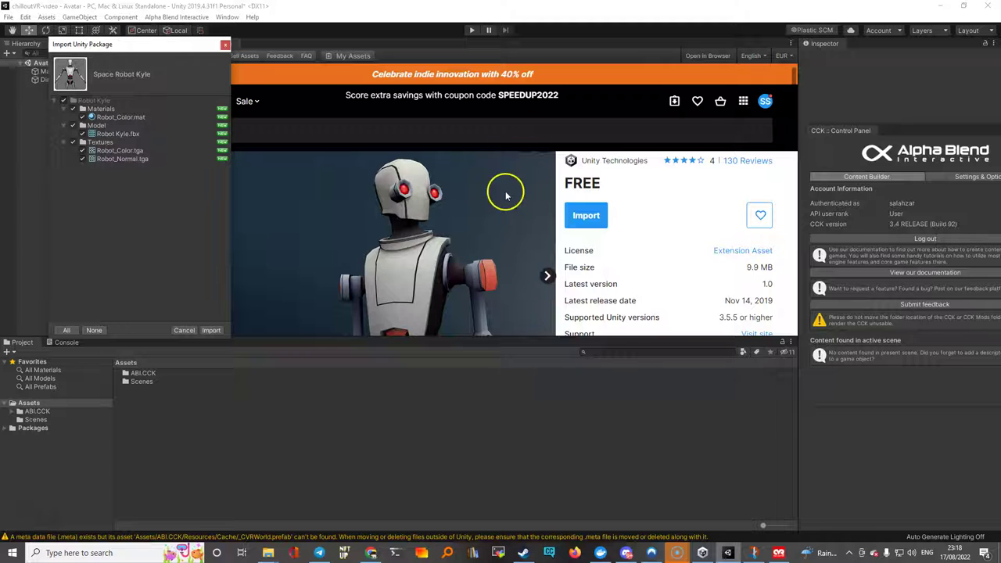
pyautogui.click(211, 330)
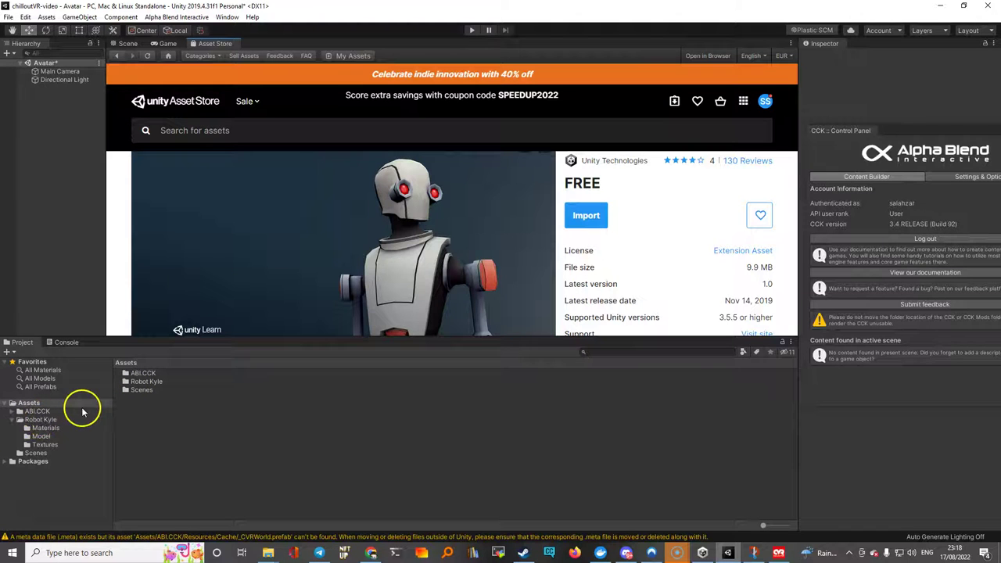
# Set the rig animation type of the imported Robot Kyle model to Humanoid and apply the change.
pyautogui.click(143, 381)
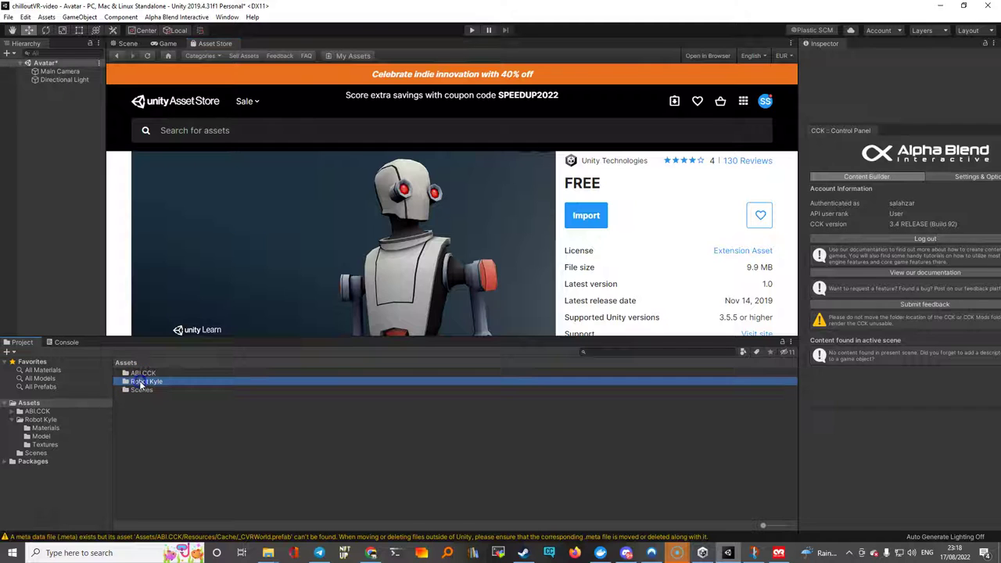
pyautogui.click(40, 419)
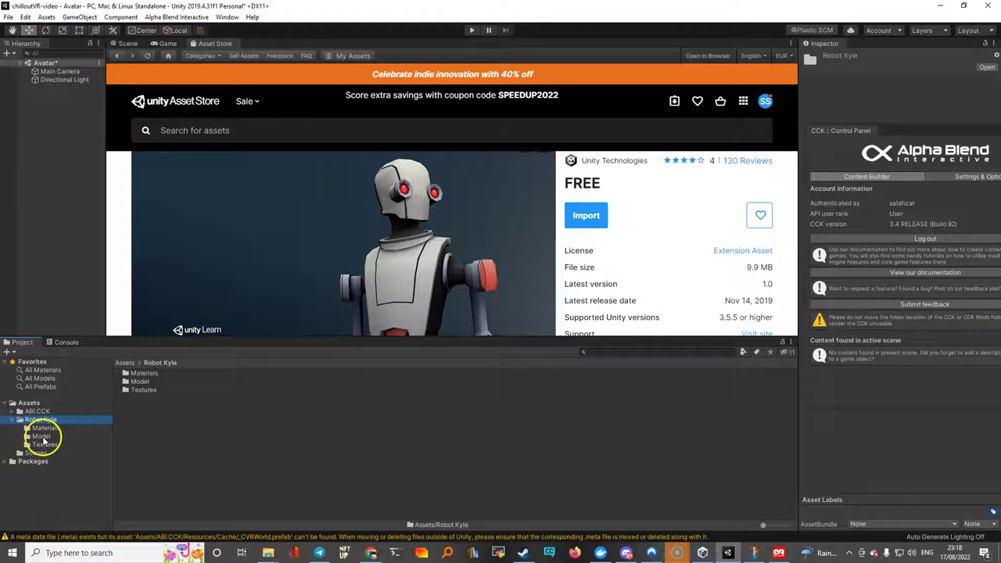
pyautogui.click(42, 436)
pyautogui.click(143, 373)
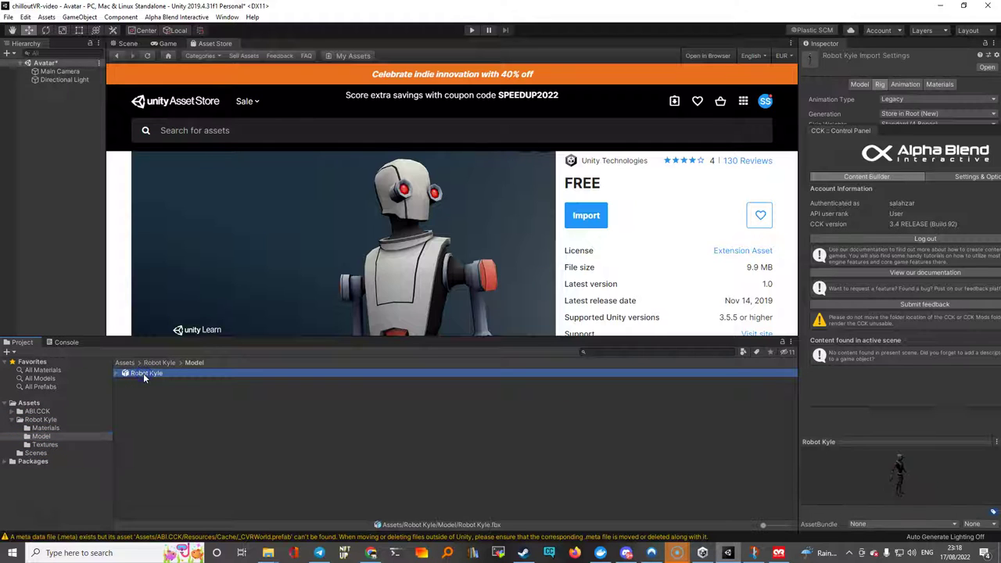
pyautogui.click(881, 84)
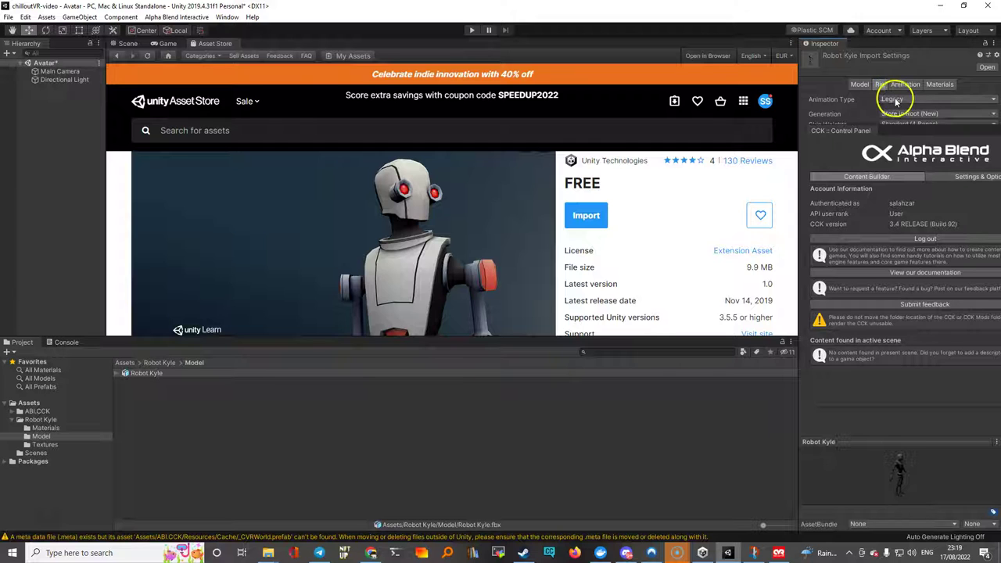
pyautogui.click(892, 99)
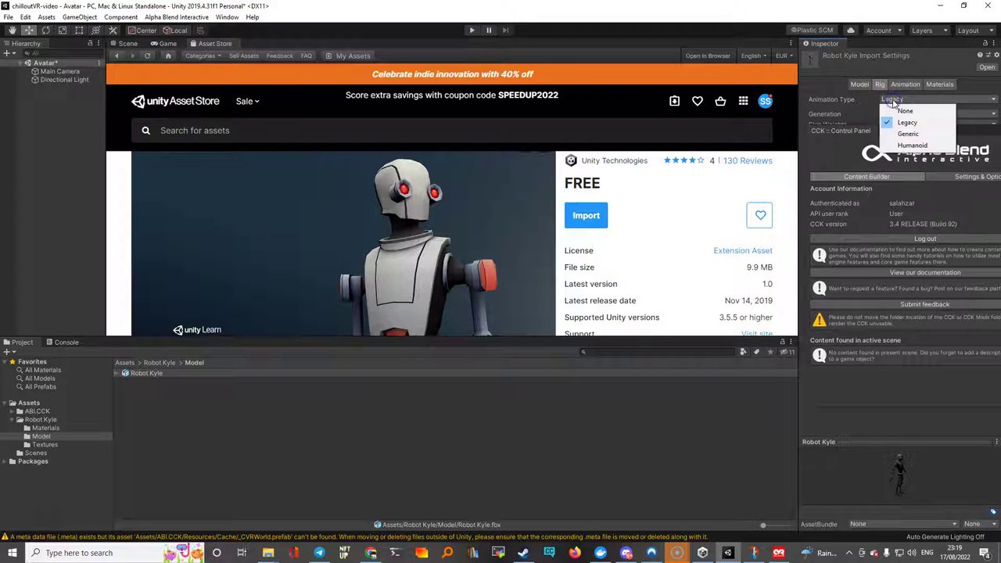
pyautogui.click(907, 145)
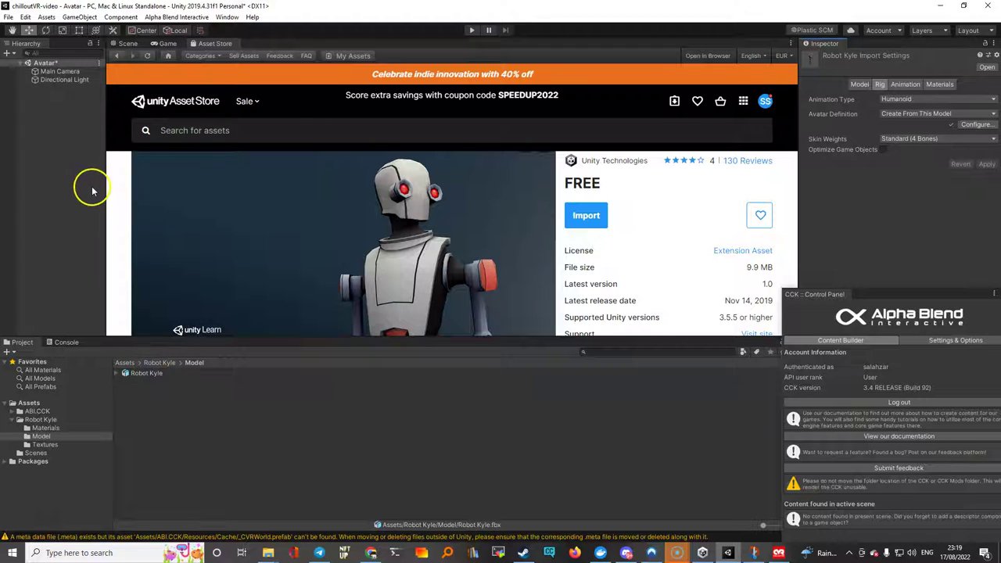
# Add the Robot Kyle model to the Avatar scene and select it in the scene.
pyautogui.click(128, 44)
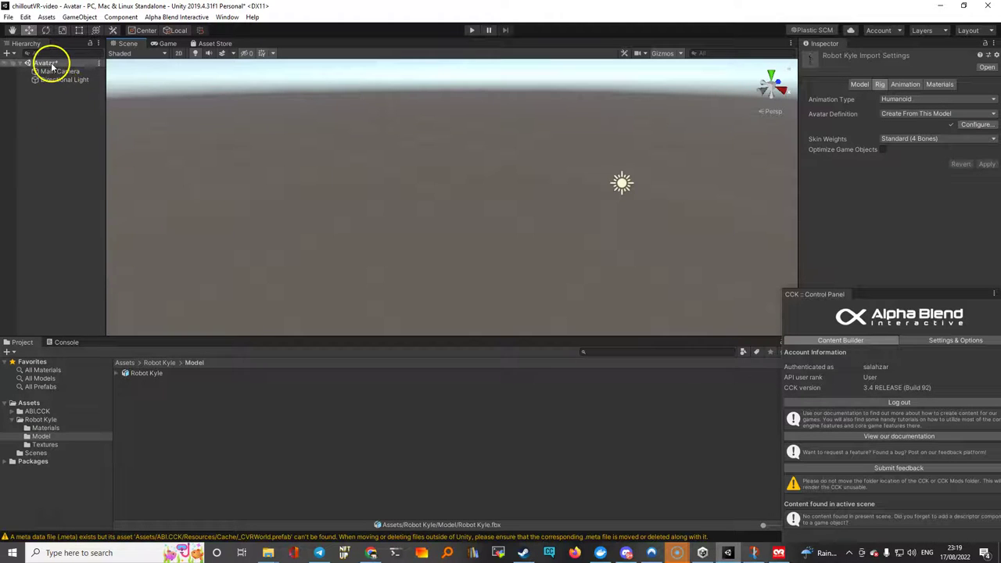
pyautogui.moveTo(145, 373); pyautogui.dragTo(69, 168)
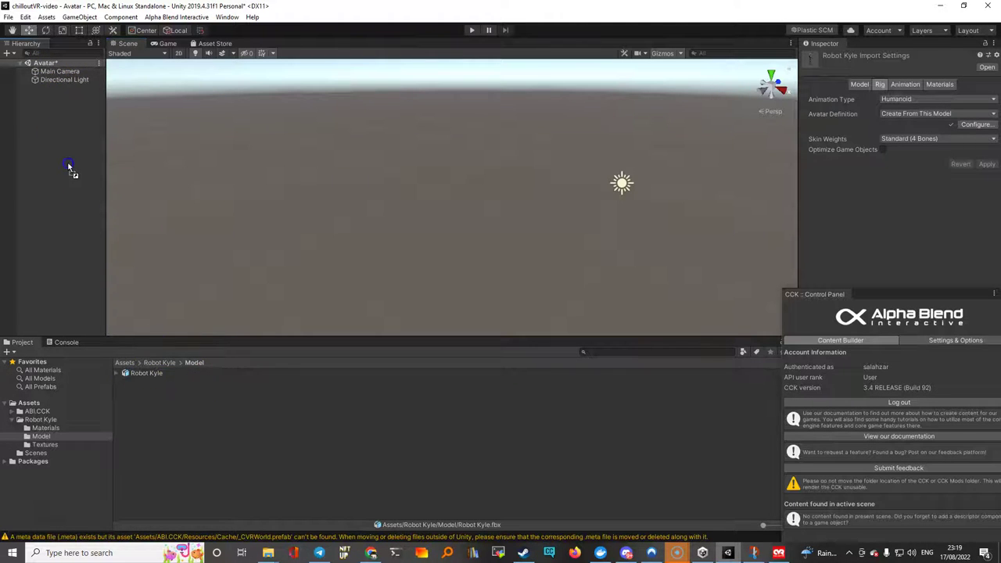
pyautogui.moveTo(48, 112); pyautogui.dragTo(49, 110)
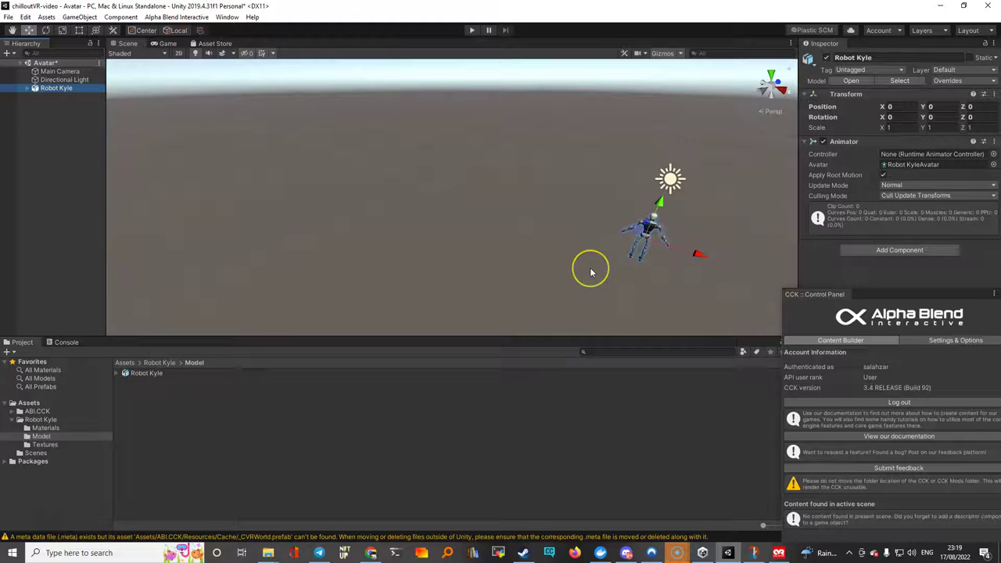
pyautogui.moveTo(591, 272); pyautogui.dragTo(641, 264, button='right')
pyautogui.click(642, 254)
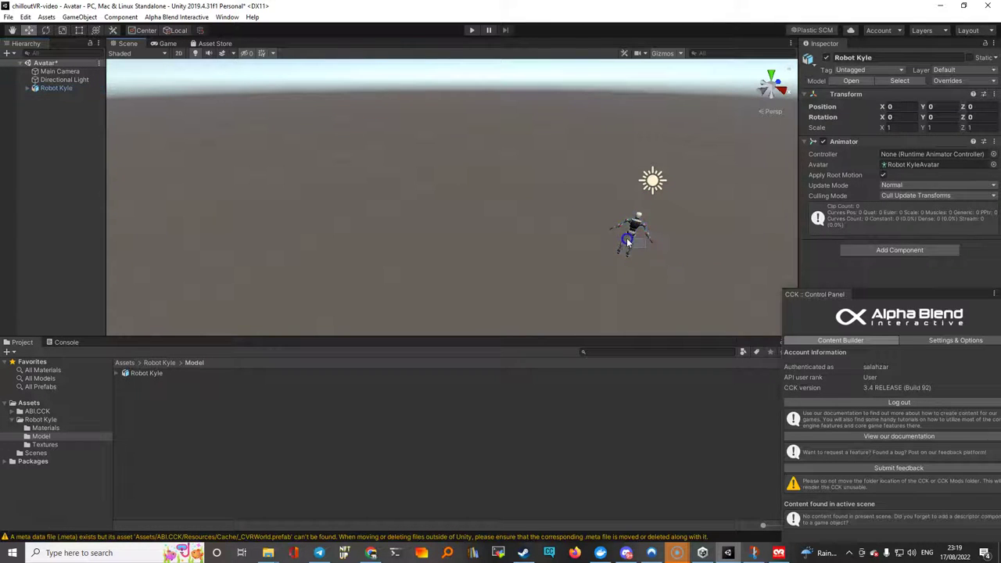
pyautogui.click(636, 229)
pyautogui.keyDown('alt'); pyautogui.moveTo(636, 230); pyautogui.dragTo(455, 186); pyautogui.keyUp('alt')
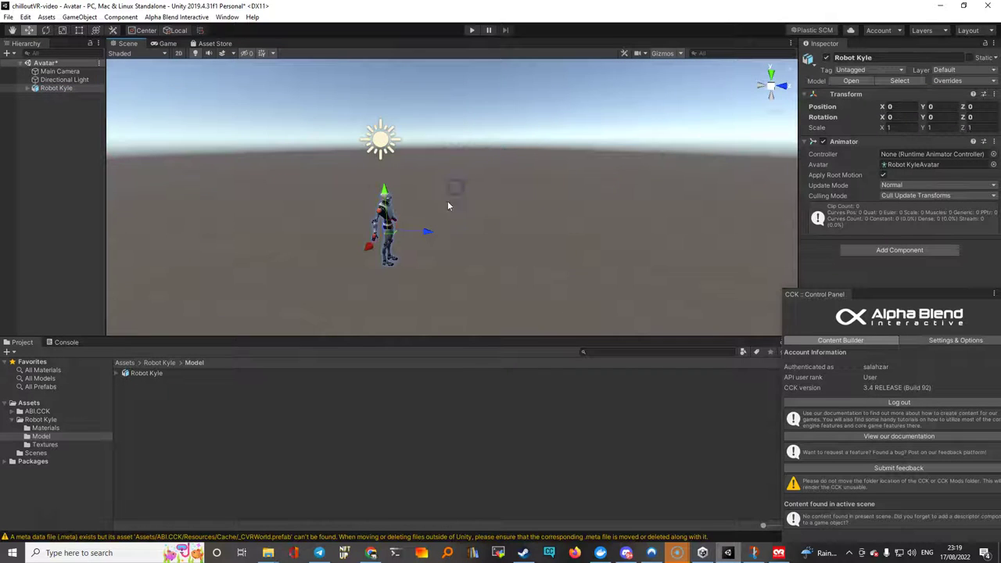
# Unpack the Robot Kyle prefab completely in the Avatar scene.
pyautogui.click(50, 90)
pyautogui.rightClick(50, 90)
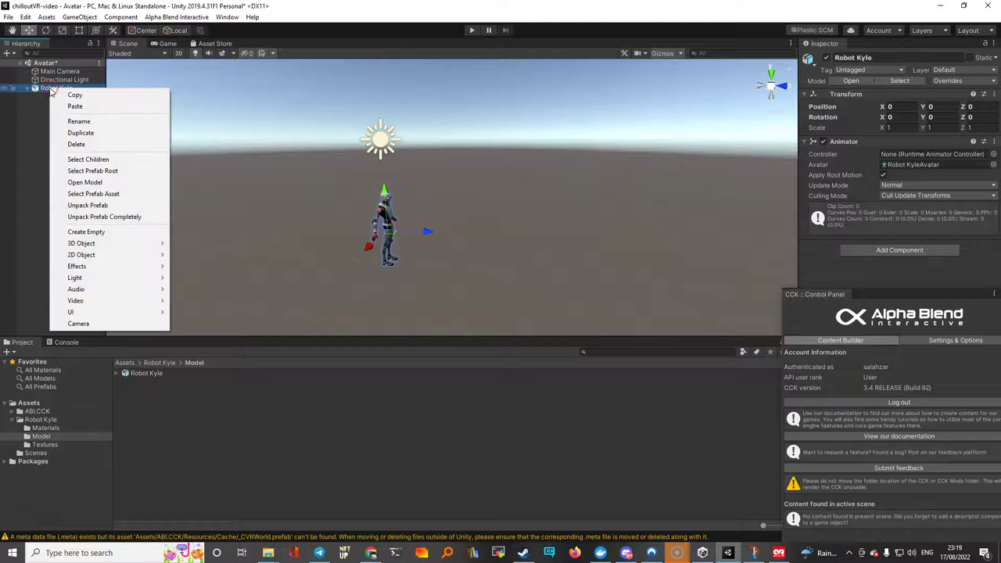
pyautogui.click(92, 217)
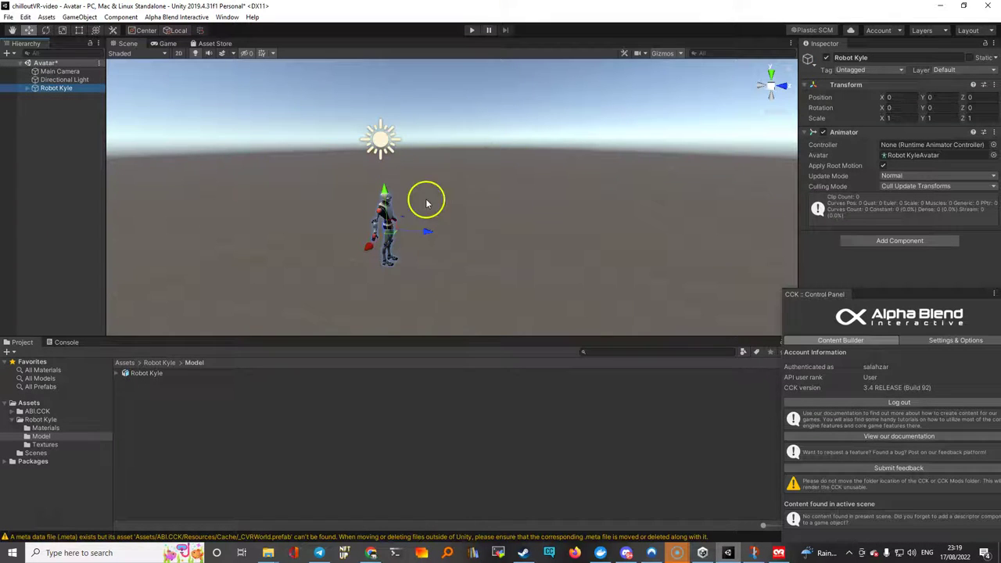
# Add the CVR Avatar component to the Robot Kyle object.
pyautogui.moveTo(892, 301); pyautogui.dragTo(650, 417)
pyautogui.click(890, 244)
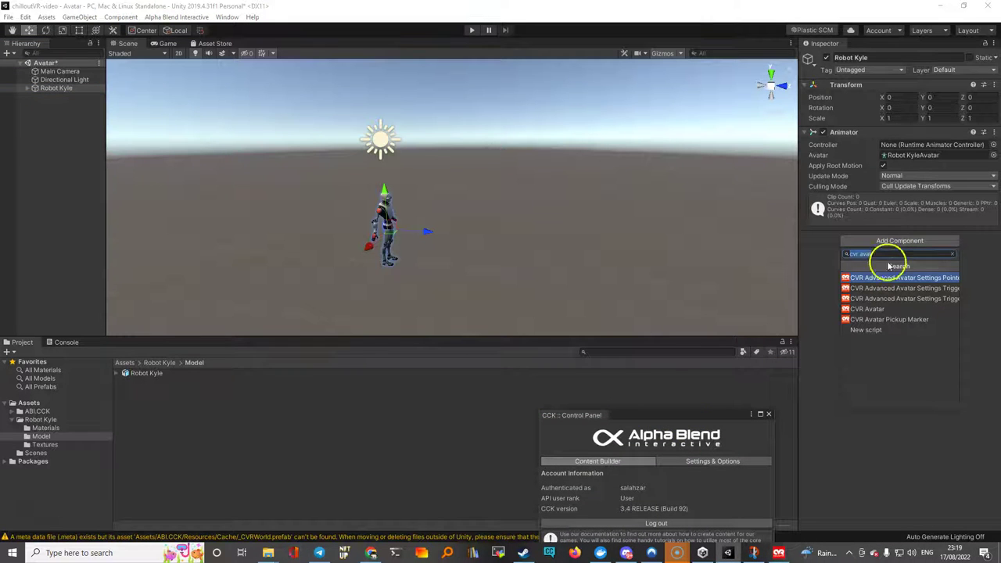
pyautogui.click(866, 310)
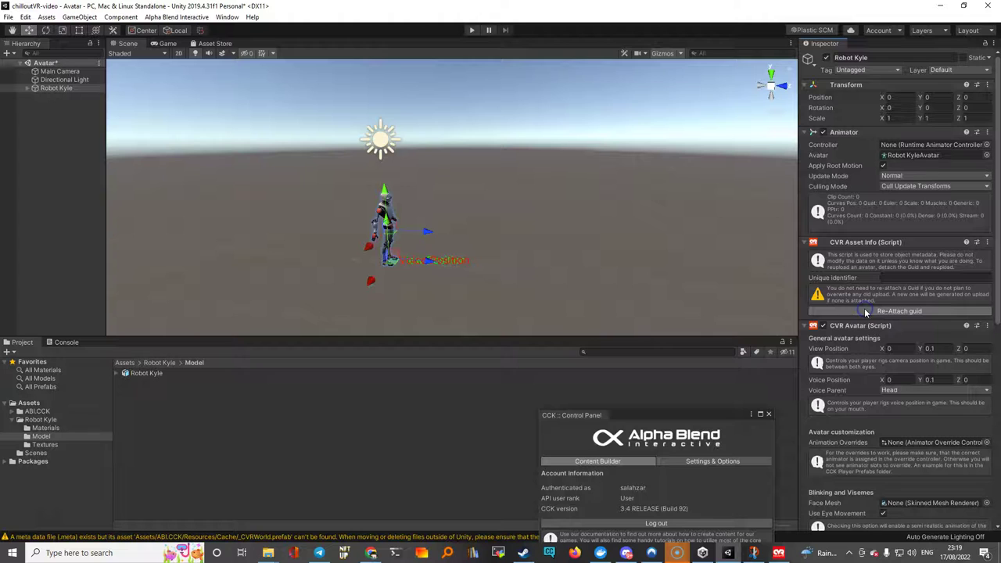
# Move the avatar's Voice Position up to the robot's mouth, at about Y 1.60 and Z 0.12.
pyautogui.scroll(2, 418, 261)
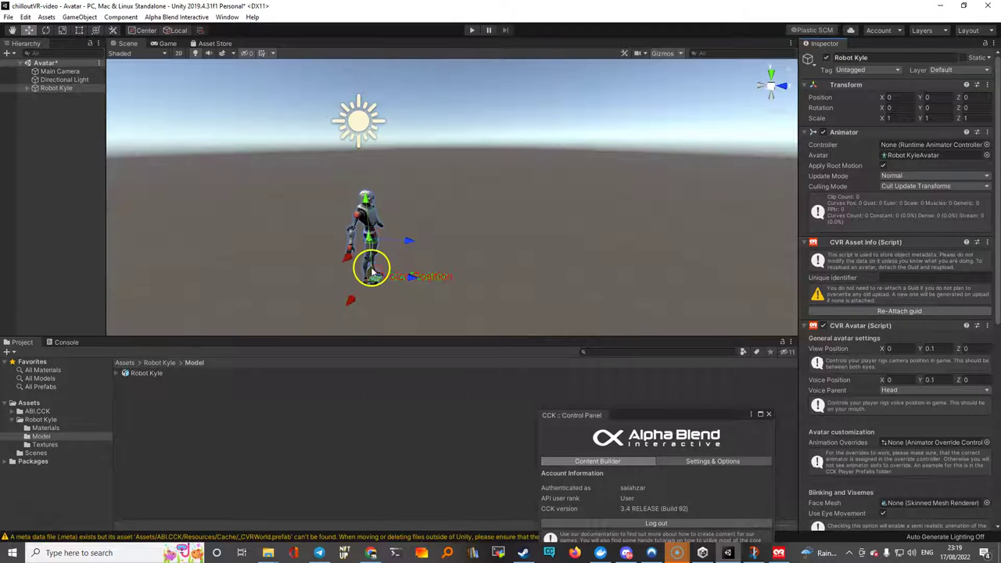
pyautogui.scroll(2, 371, 269)
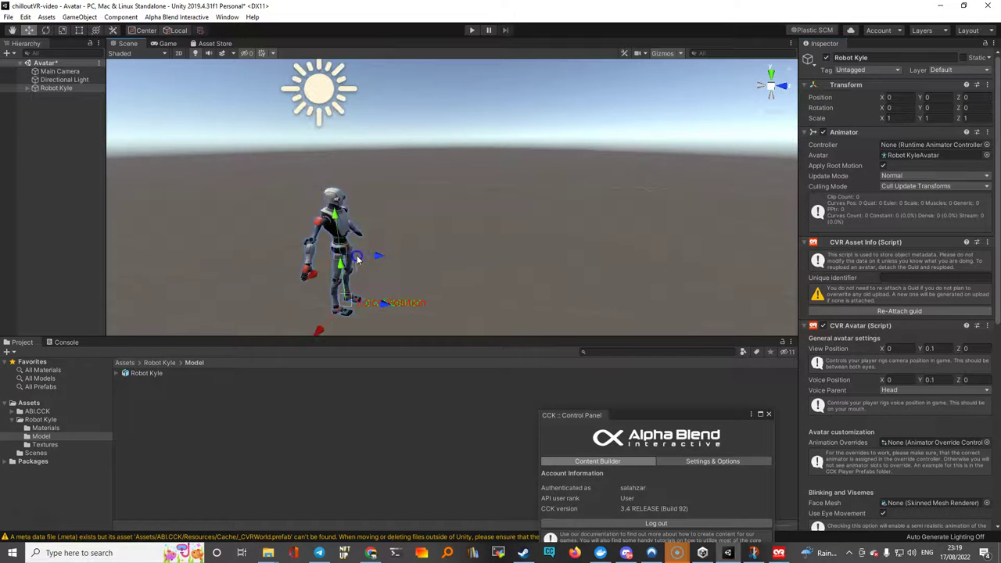
pyautogui.moveTo(341, 282); pyautogui.dragTo(360, 235)
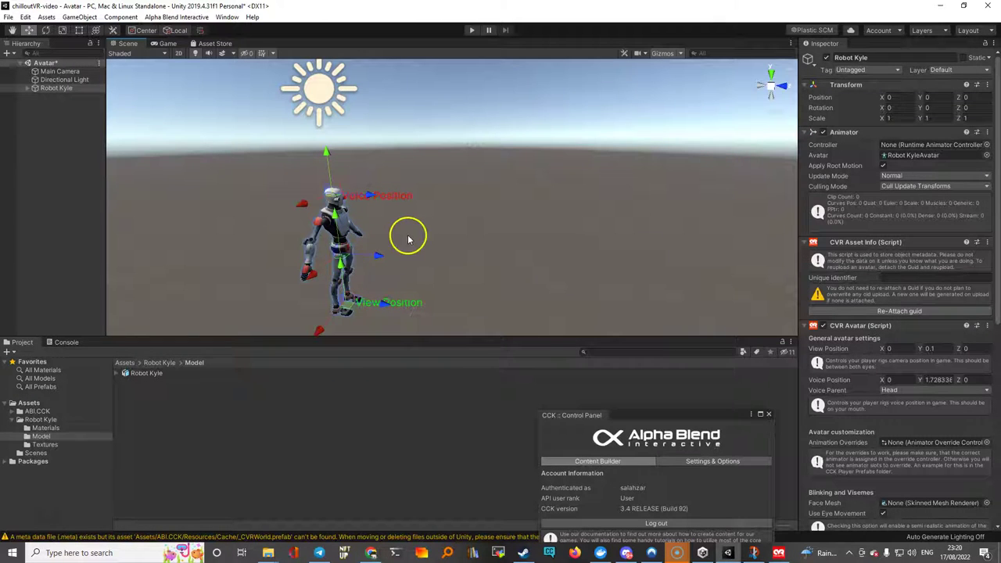
pyautogui.moveTo(419, 228); pyautogui.dragTo(315, 258, button='right')
pyautogui.scroll(5, 473, 192)
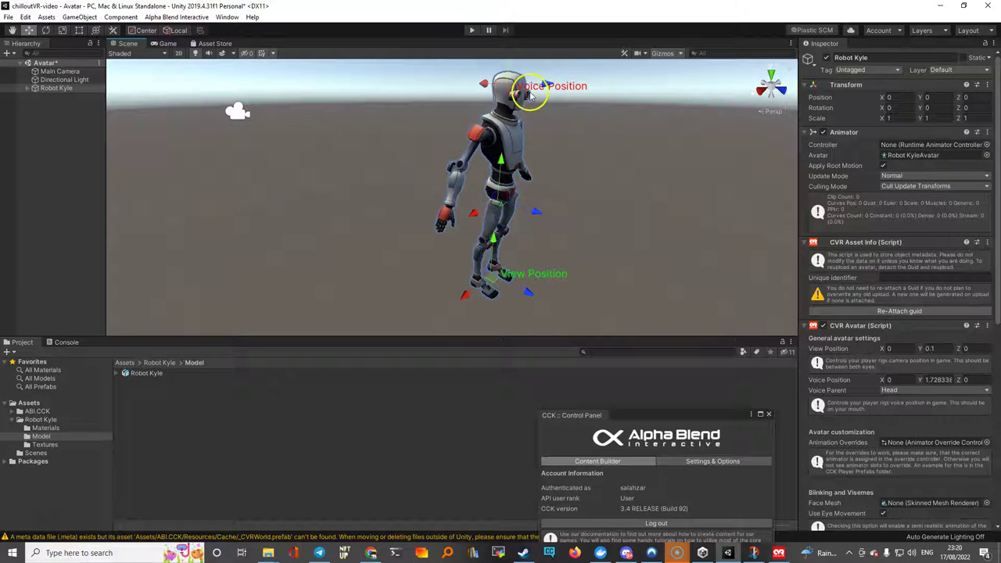
pyautogui.moveTo(545, 86)
pyautogui.mouseDown()
pyautogui.moveTo(566, 86)
pyautogui.moveTo(558, 90)
pyautogui.mouseUp()
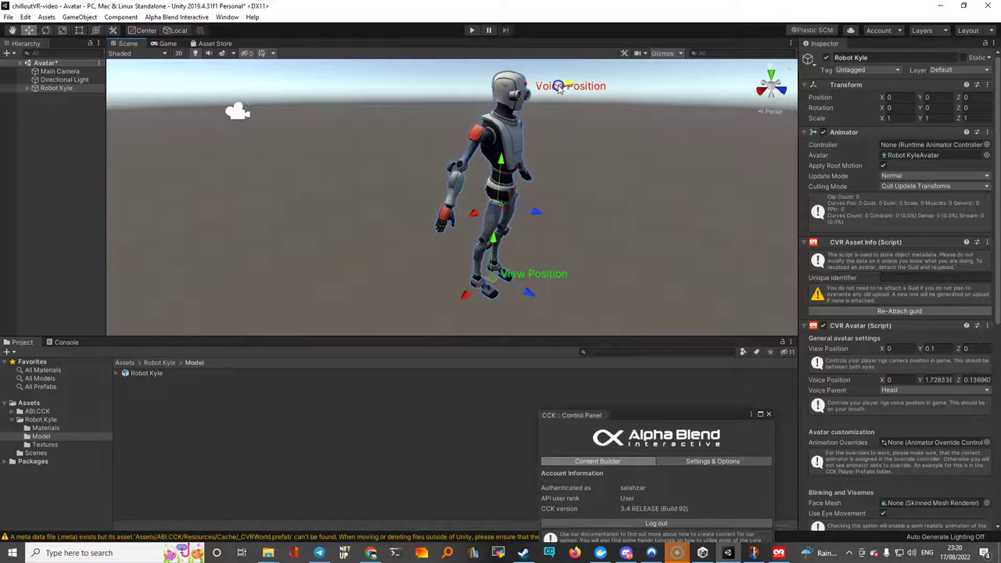
pyautogui.scroll(-2, 536, 152)
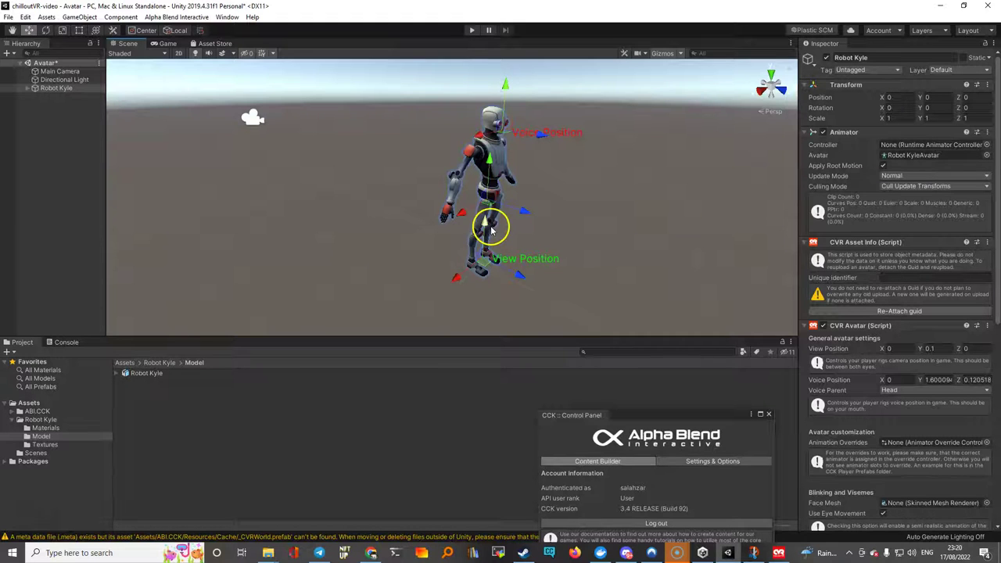
# Move the avatar's View Position up to the robot's eye level, at about Y 1.73 and Z 0.14.
pyautogui.moveTo(484, 227); pyautogui.dragTo(495, 135)
pyautogui.click(530, 119)
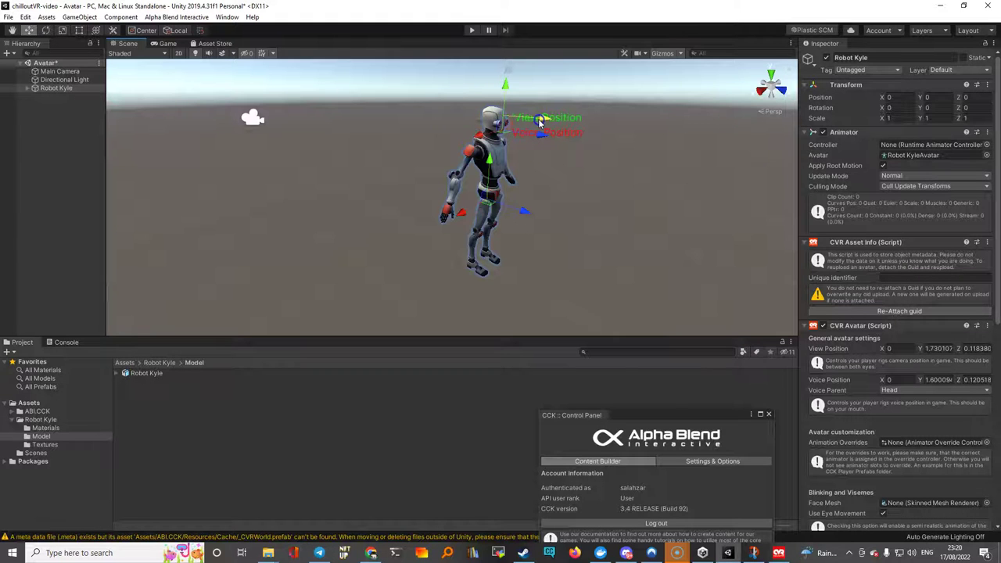
pyautogui.moveTo(541, 120); pyautogui.dragTo(587, 186)
pyautogui.click(579, 180)
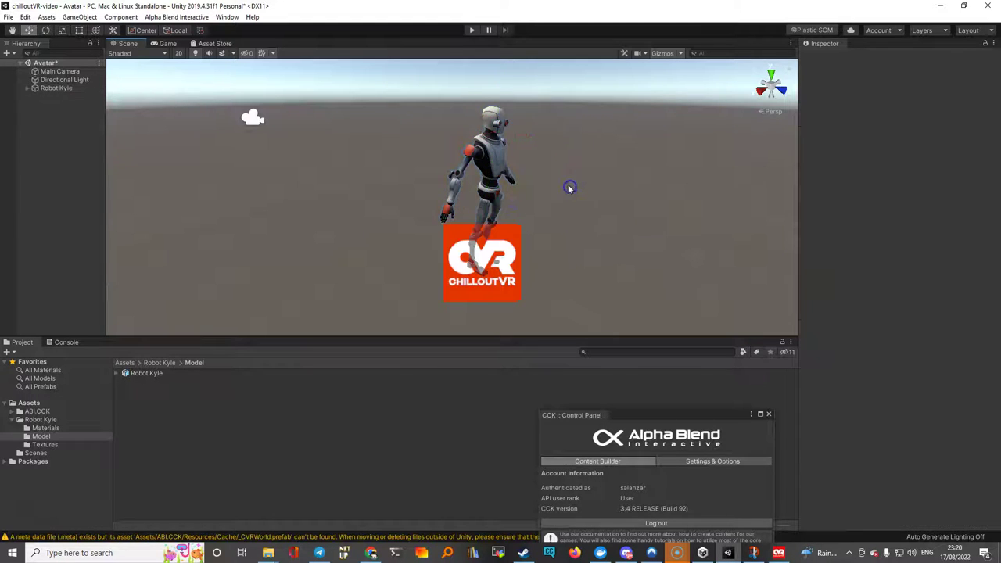
# Fine-tune Robot Kyle's View Position between the eyes to about X 0.024 and Z 0.16, and save the Avatar scene.
pyautogui.keyDown('alt'); pyautogui.moveTo(547, 172); pyautogui.dragTo(458, 197); pyautogui.keyUp('alt')
pyautogui.click(367, 225)
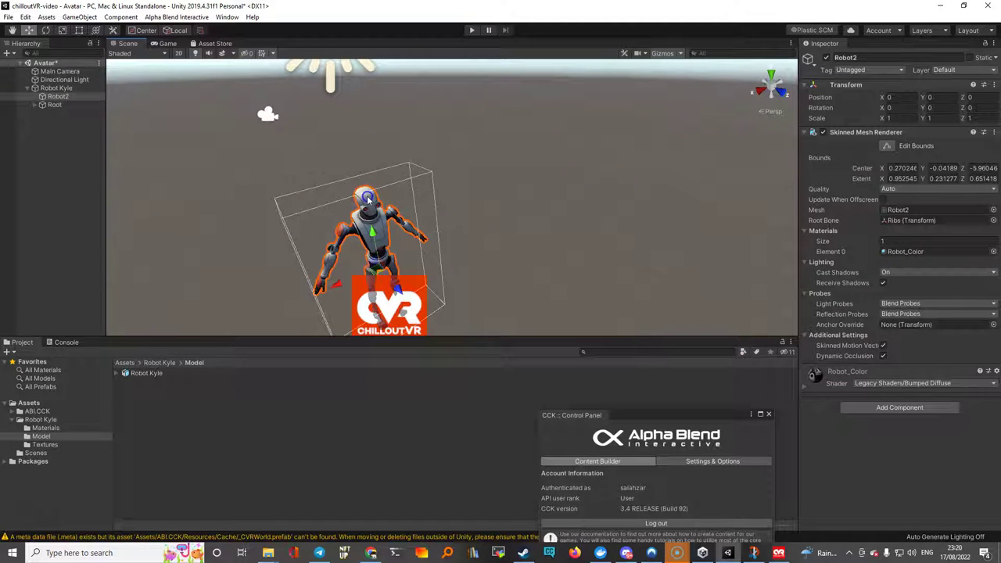
pyautogui.click(50, 88)
pyautogui.keyDown('alt'); pyautogui.moveTo(346, 223); pyautogui.dragTo(395, 237); pyautogui.keyUp('alt')
pyautogui.scroll(6, 395, 238)
pyautogui.moveTo(537, 237)
pyautogui.keyDown('alt'); pyautogui.mouseDown()
pyautogui.moveTo(512, 235)
pyautogui.moveTo(526, 247)
pyautogui.mouseUp(); pyautogui.keyUp('alt')
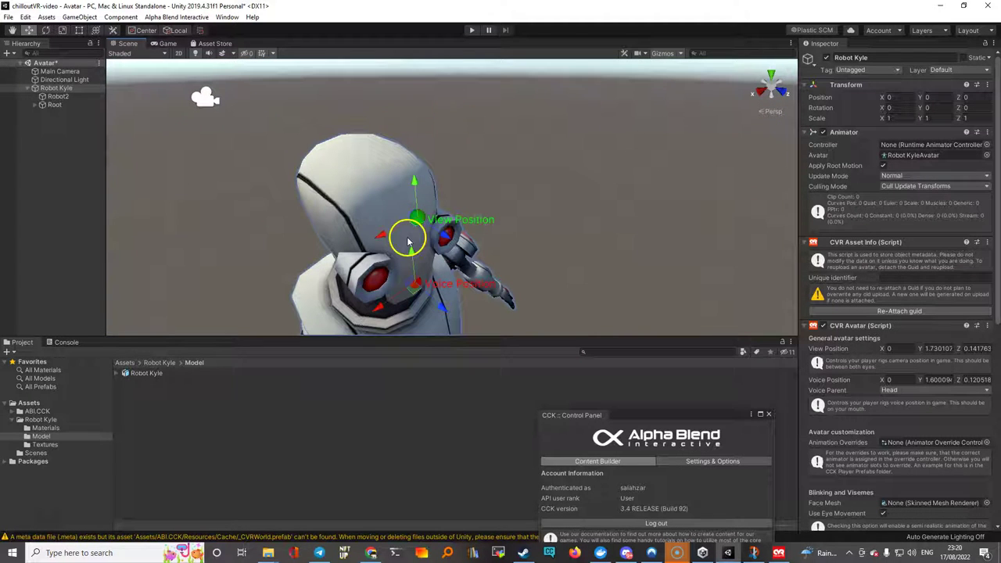
pyautogui.moveTo(385, 237); pyautogui.dragTo(430, 253)
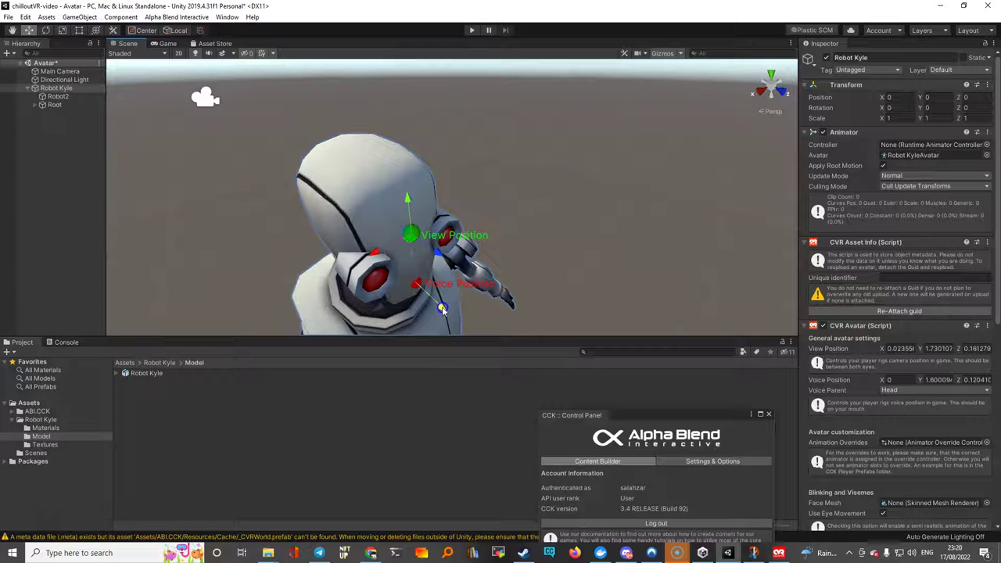
pyautogui.click(50, 65)
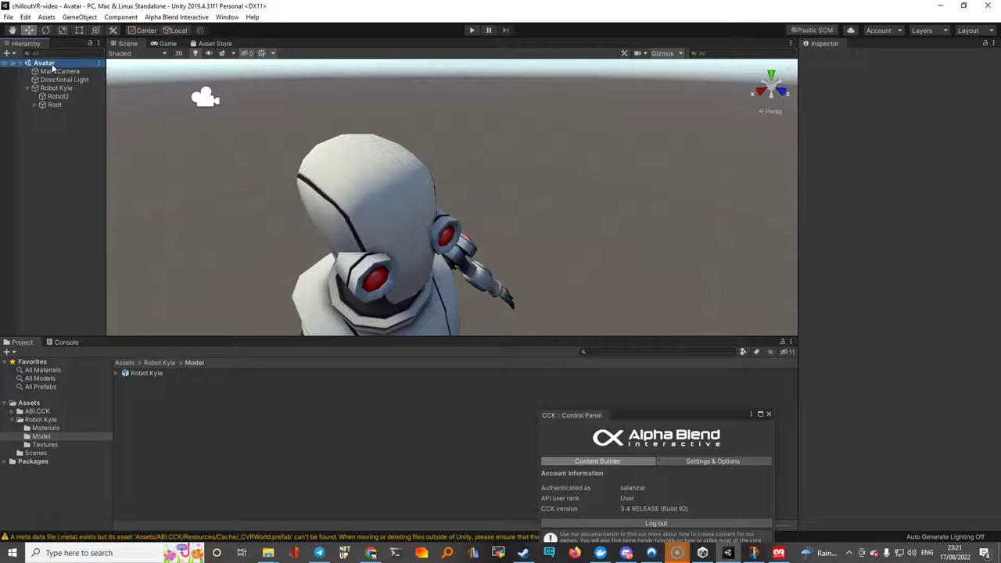
# Start the Robot Kyle avatar upload from the CCK and proceed to the content details without setting any filter tags.
pyautogui.moveTo(643, 414); pyautogui.dragTo(566, 209)
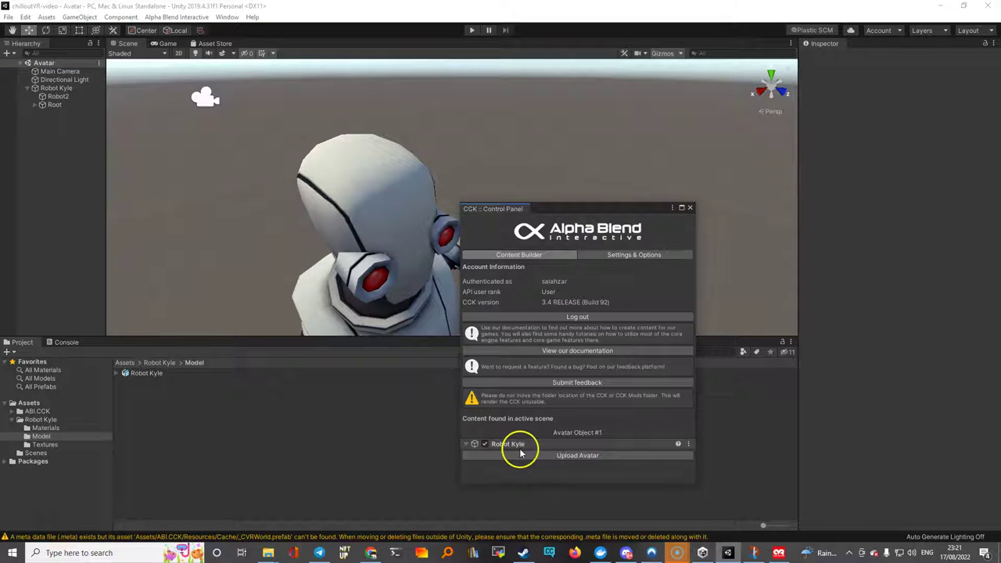
pyautogui.click(568, 455)
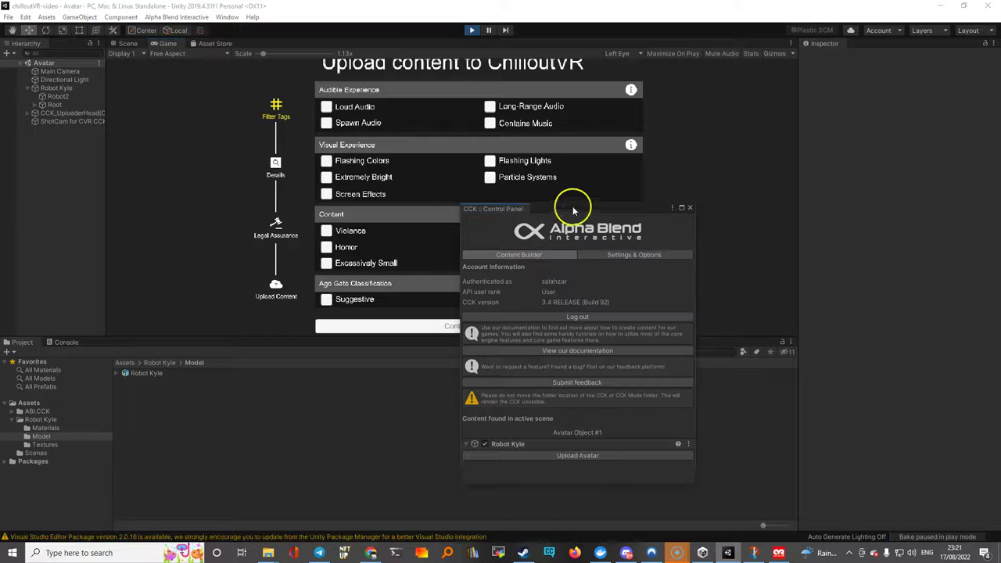
pyautogui.moveTo(575, 208); pyautogui.dragTo(840, 230)
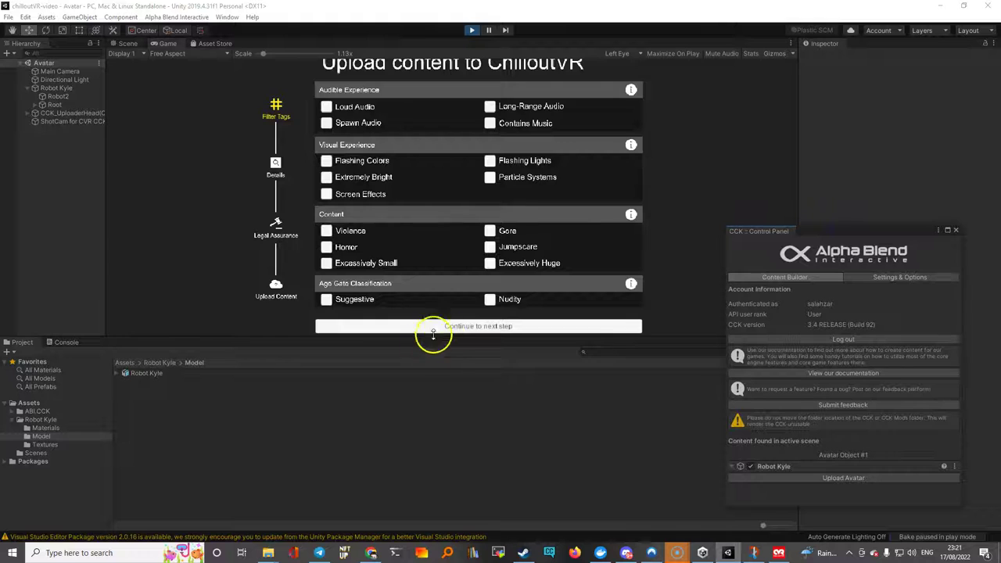
pyautogui.click(474, 326)
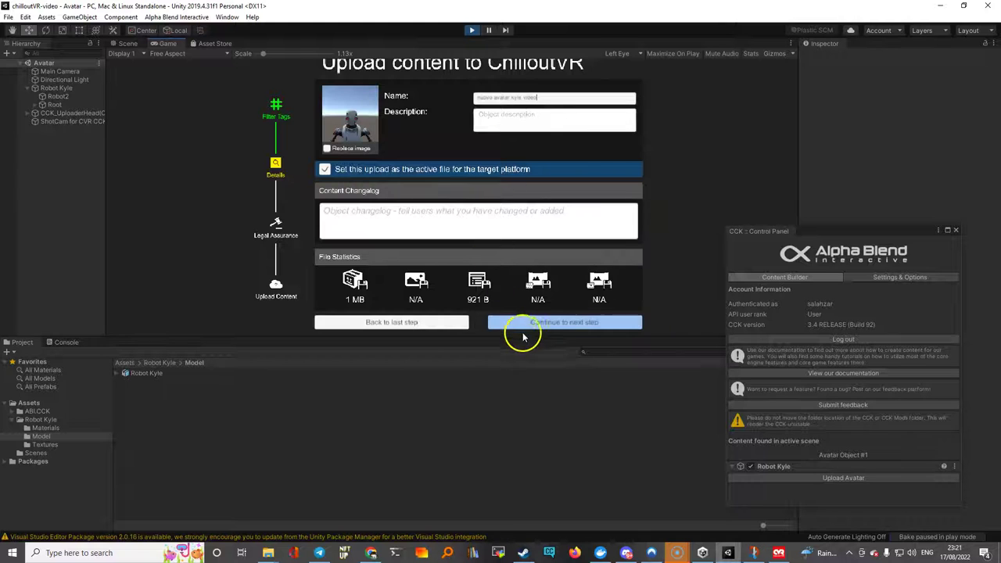
# Upload the avatar under the name "nuovo avatar kyle video", certifying both content ownership and correct tagging.
pyautogui.click(555, 322)
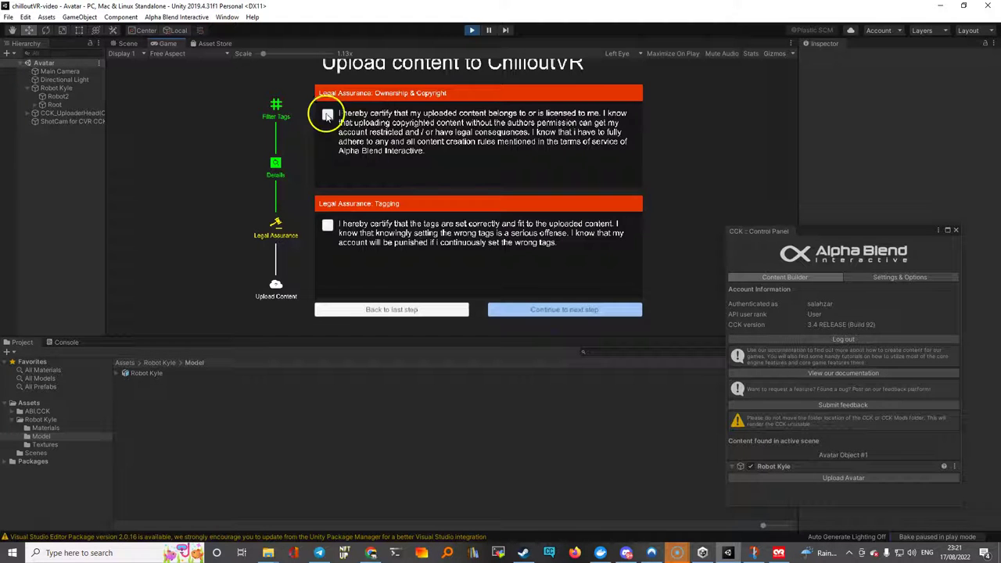
pyautogui.click(327, 225)
pyautogui.click(558, 310)
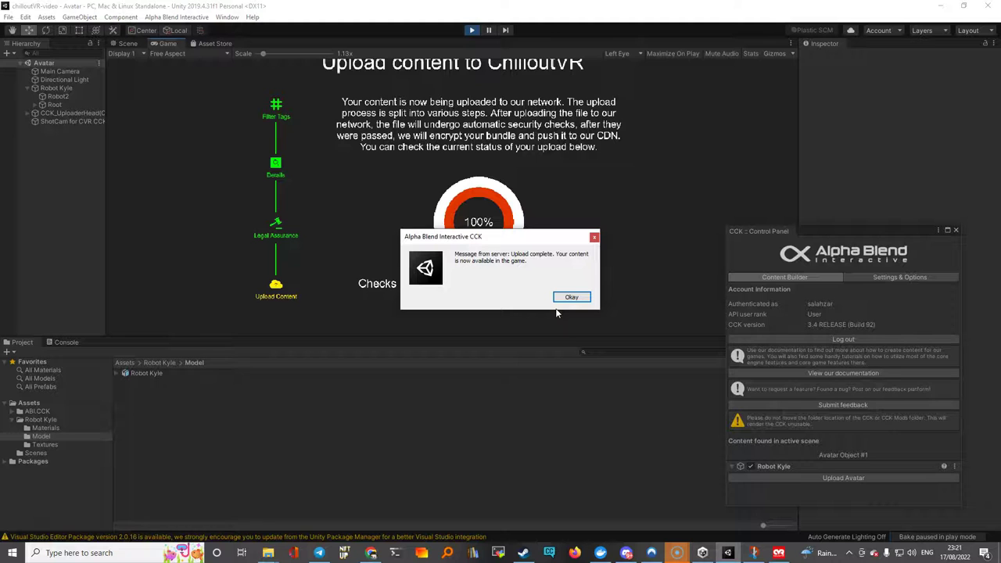
pyautogui.click(569, 297)
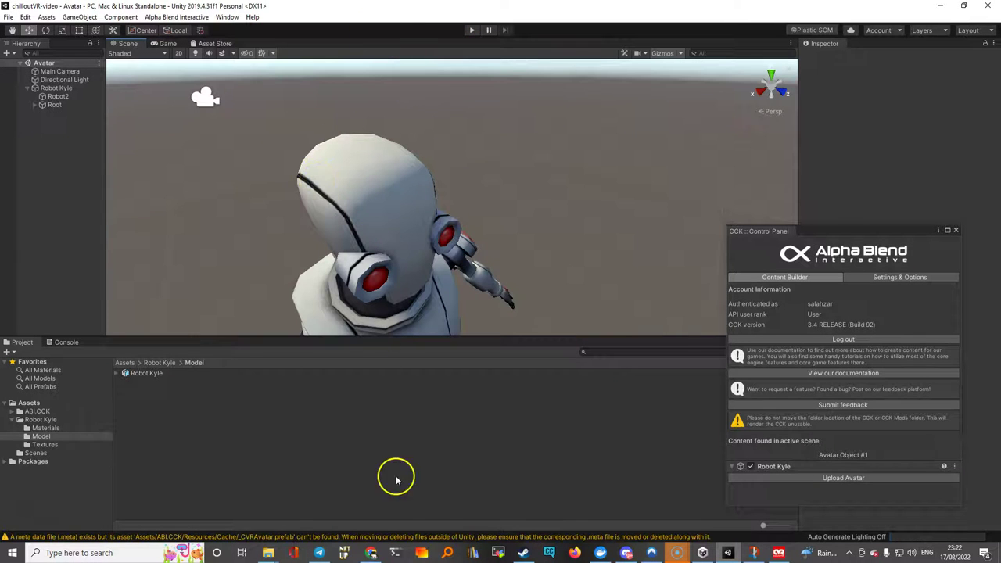
# Switch to Chrome and view the list of own avatars on the ABI hub.
pyautogui.click(370, 552)
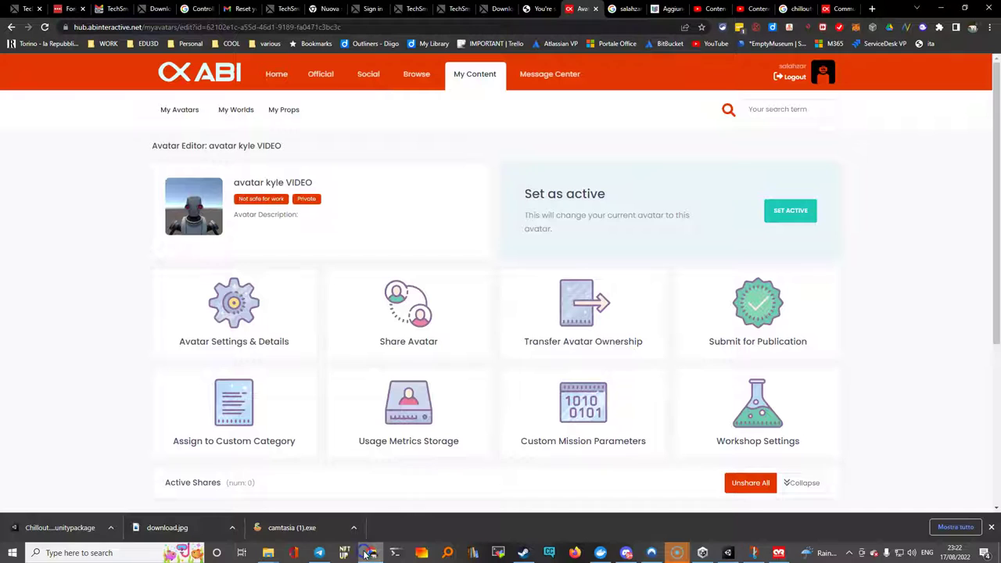
pyautogui.click(179, 110)
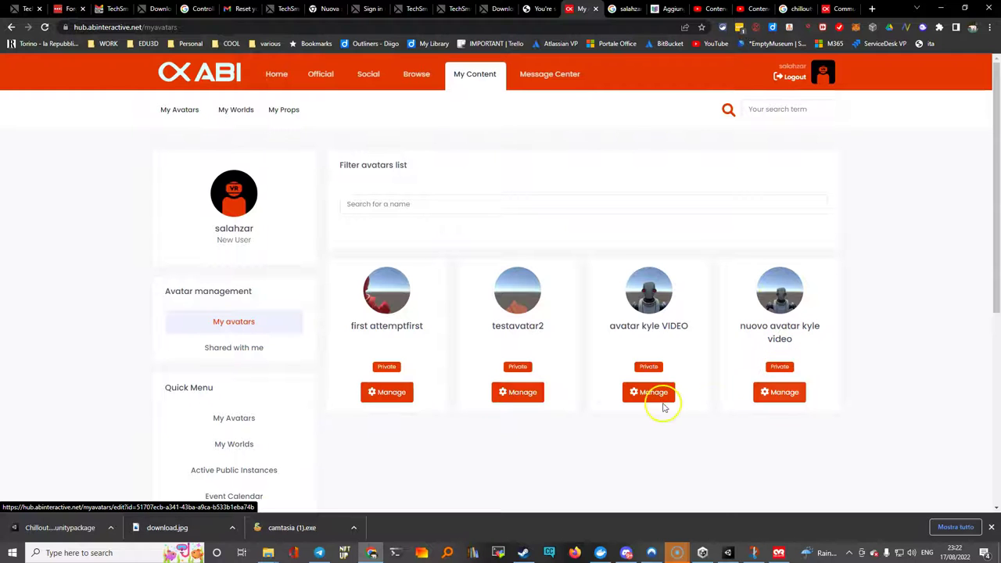
# Switch to ChilloutVR, refresh the avatars list and open the details of "nuovo avatar kyle video".
pyautogui.click(778, 552)
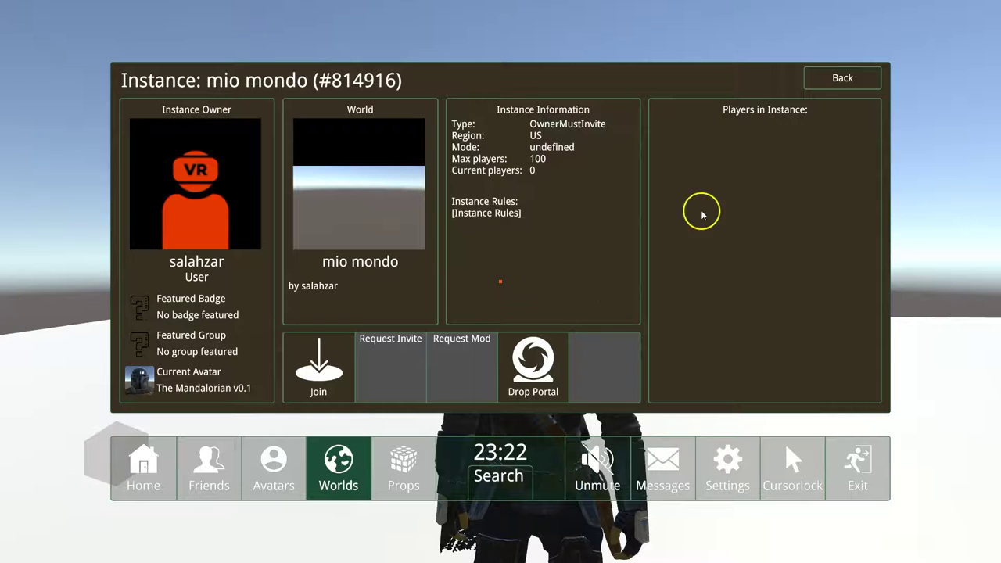
pyautogui.click(841, 81)
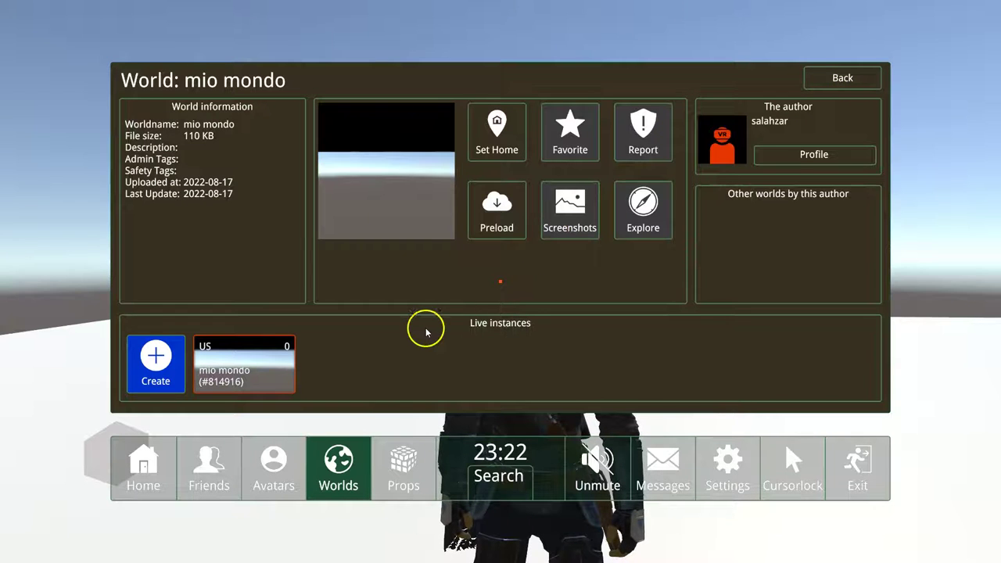
pyautogui.click(254, 465)
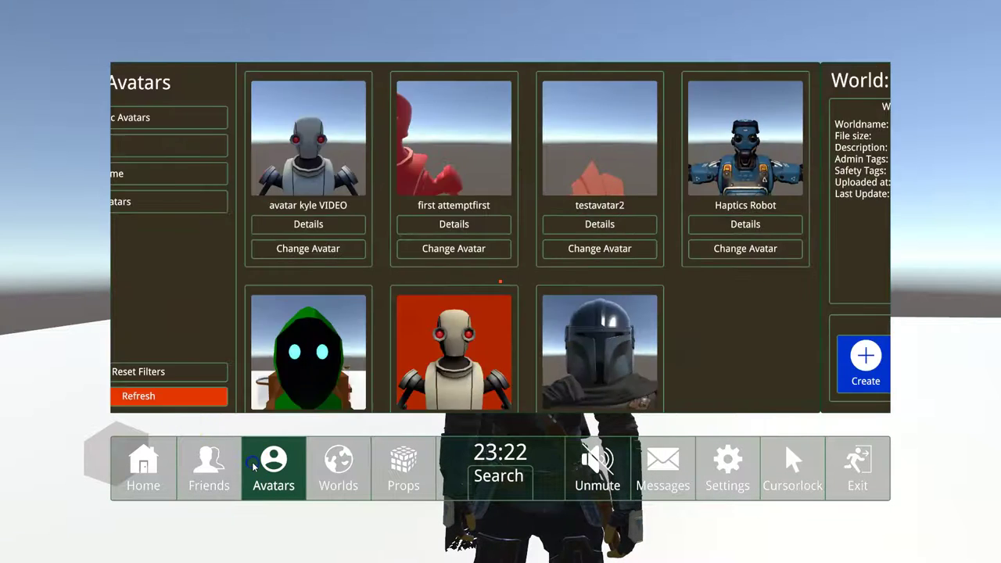
pyautogui.scroll(-2, 492, 305)
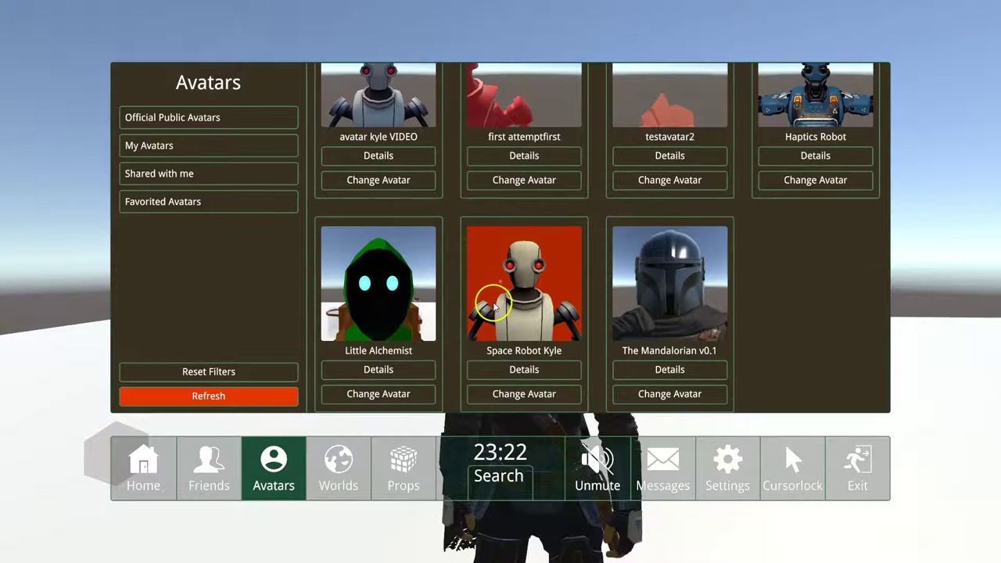
pyautogui.click(200, 396)
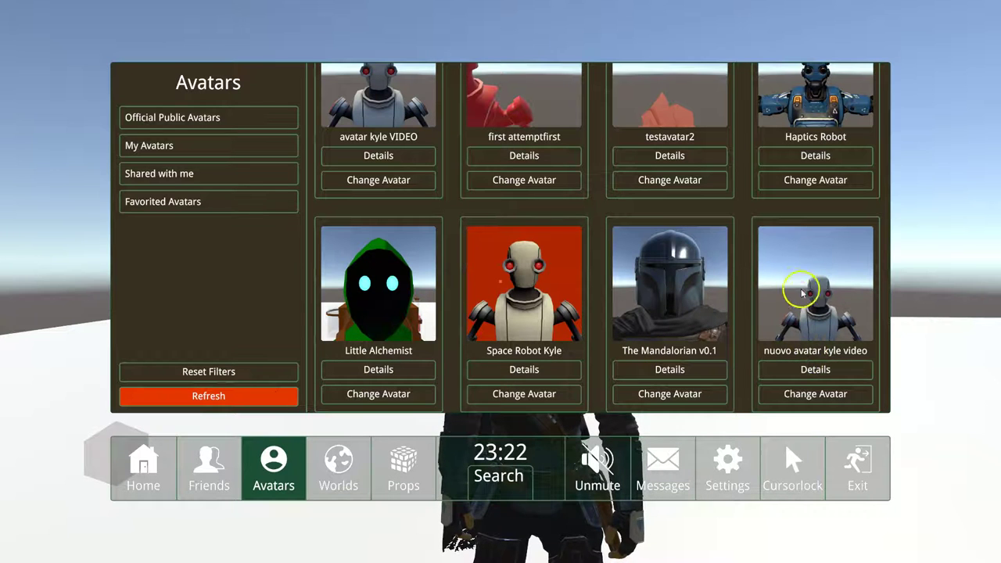
pyautogui.click(810, 372)
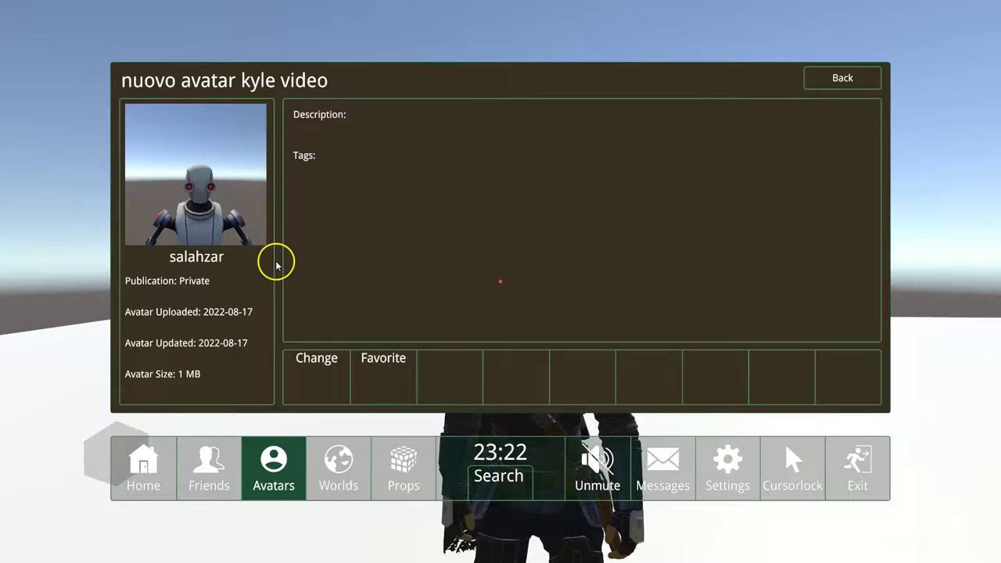